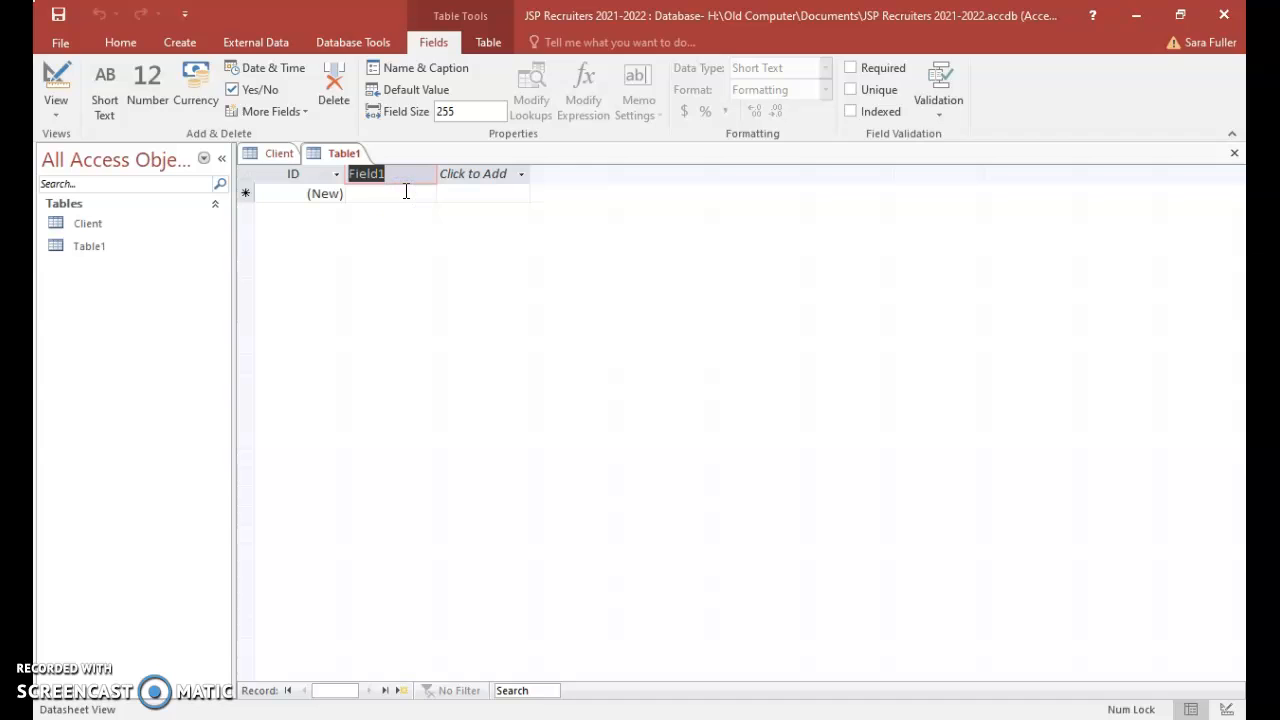
Step: Name the new field Recruiter Number and add Short Text fields named Last Name and First Name
type("Recruiter Nu")
type("mber")
key("Return")
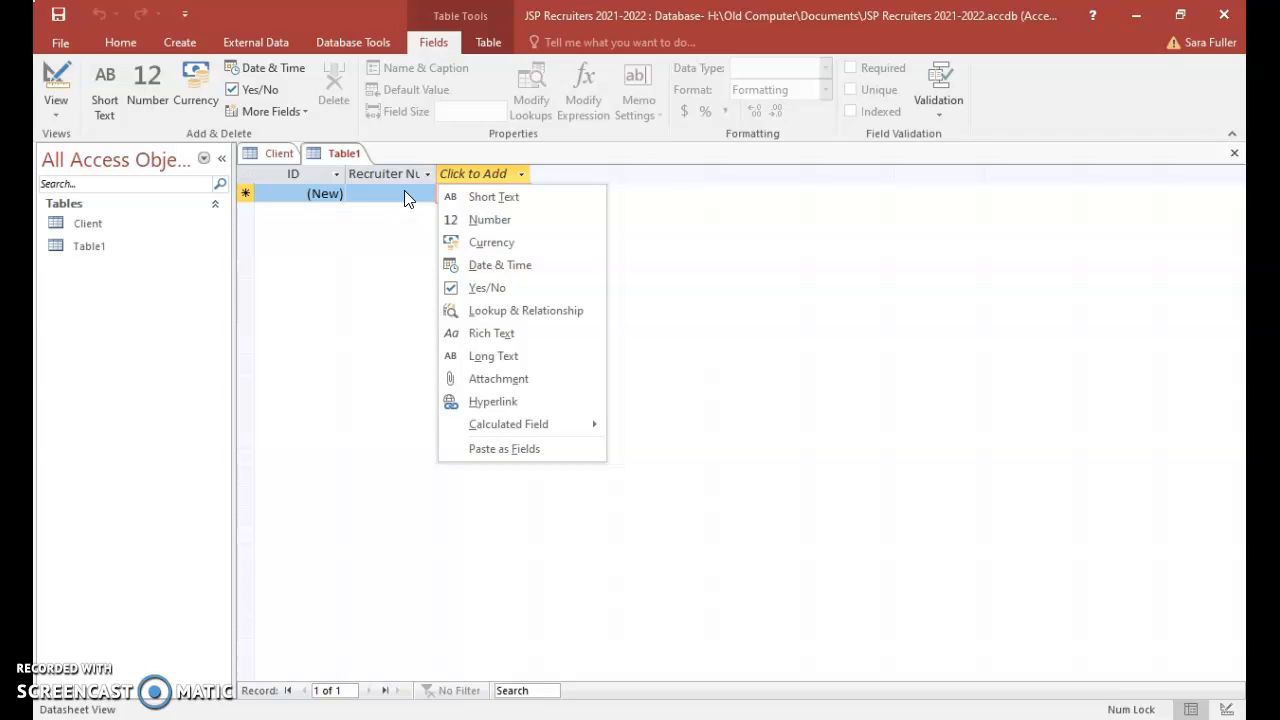
left_click(492, 197)
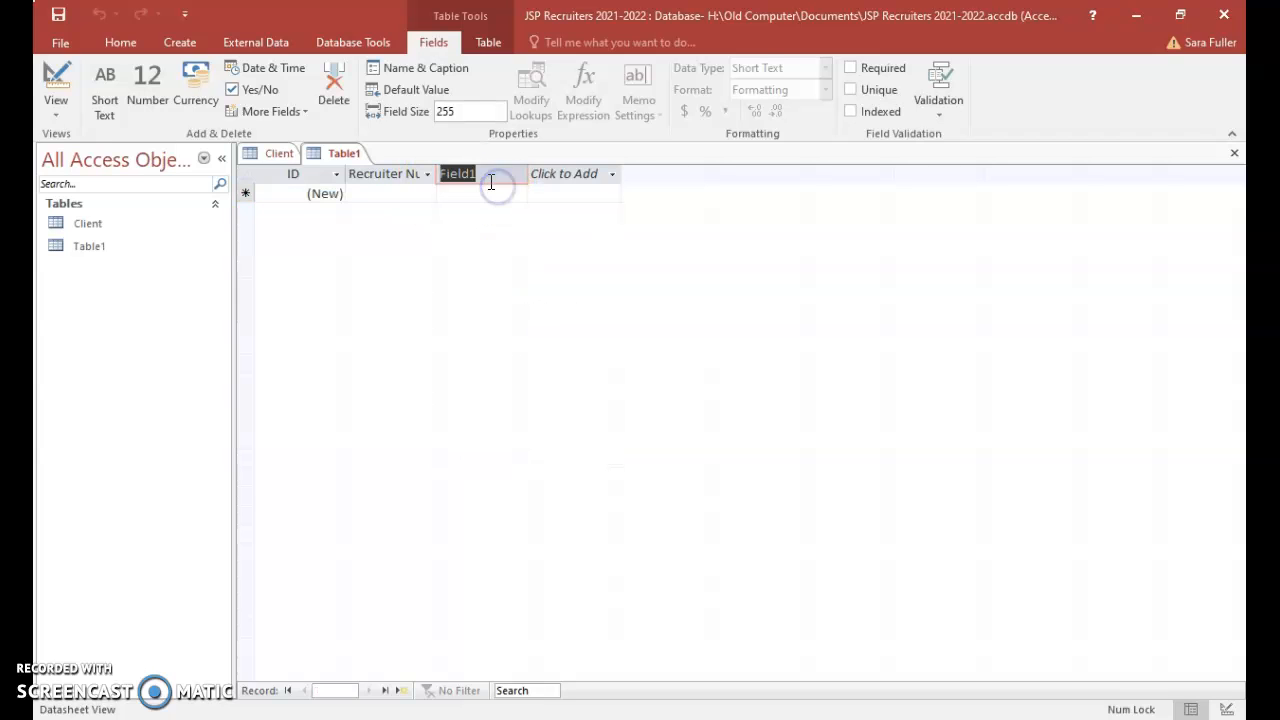
type("Last Name")
key("Return")
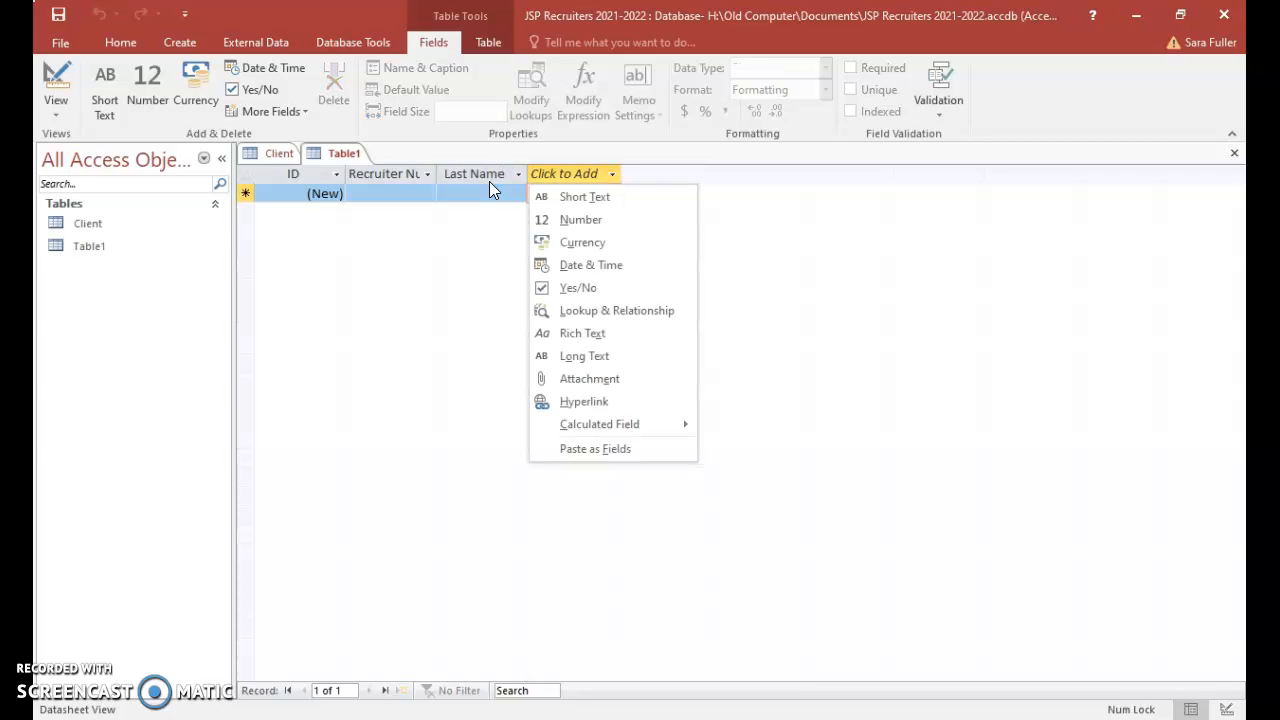
left_click(548, 196)
type("First Name")
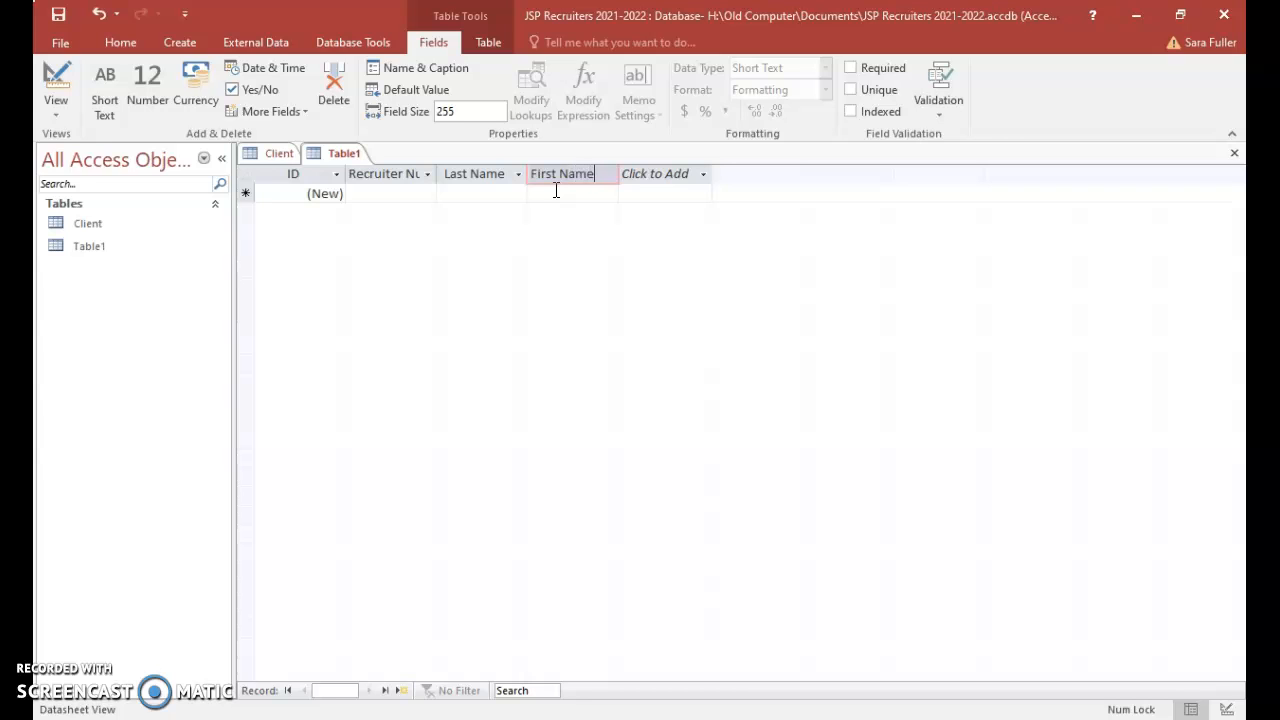
key("Return")
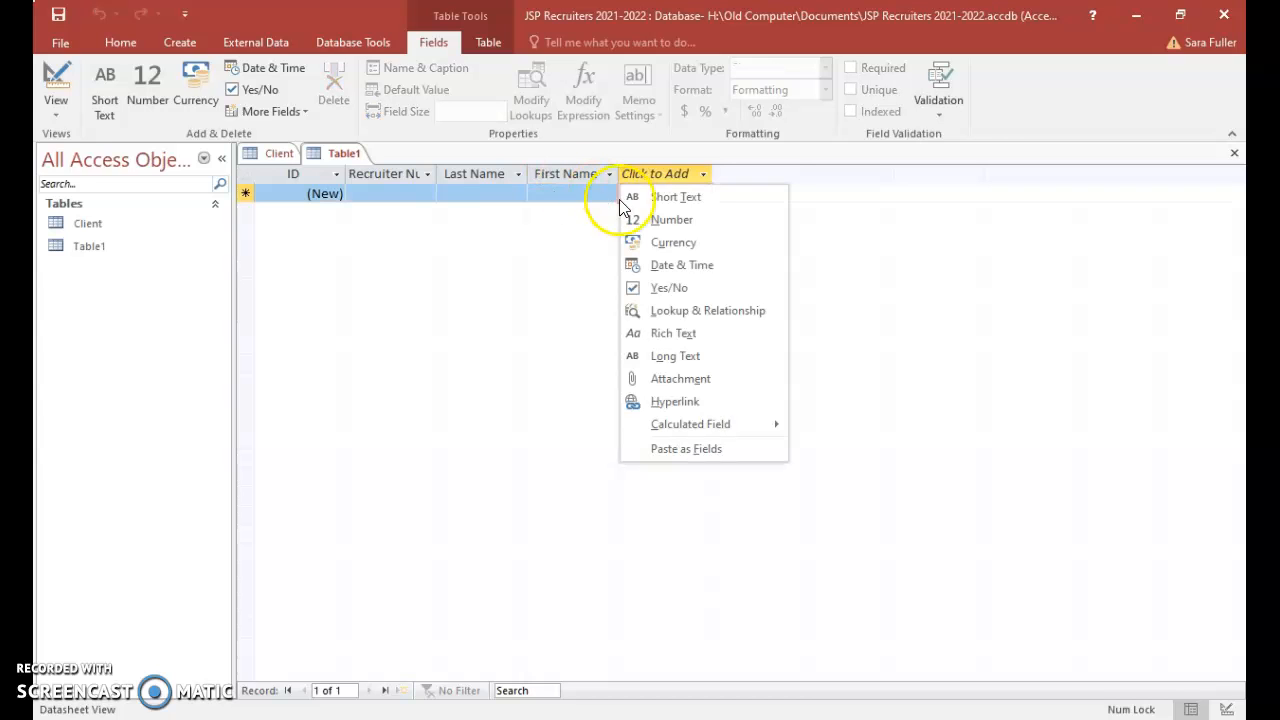
Step: Add Short Text fields named Street and City after First Name
left_click(652, 196)
type("Street")
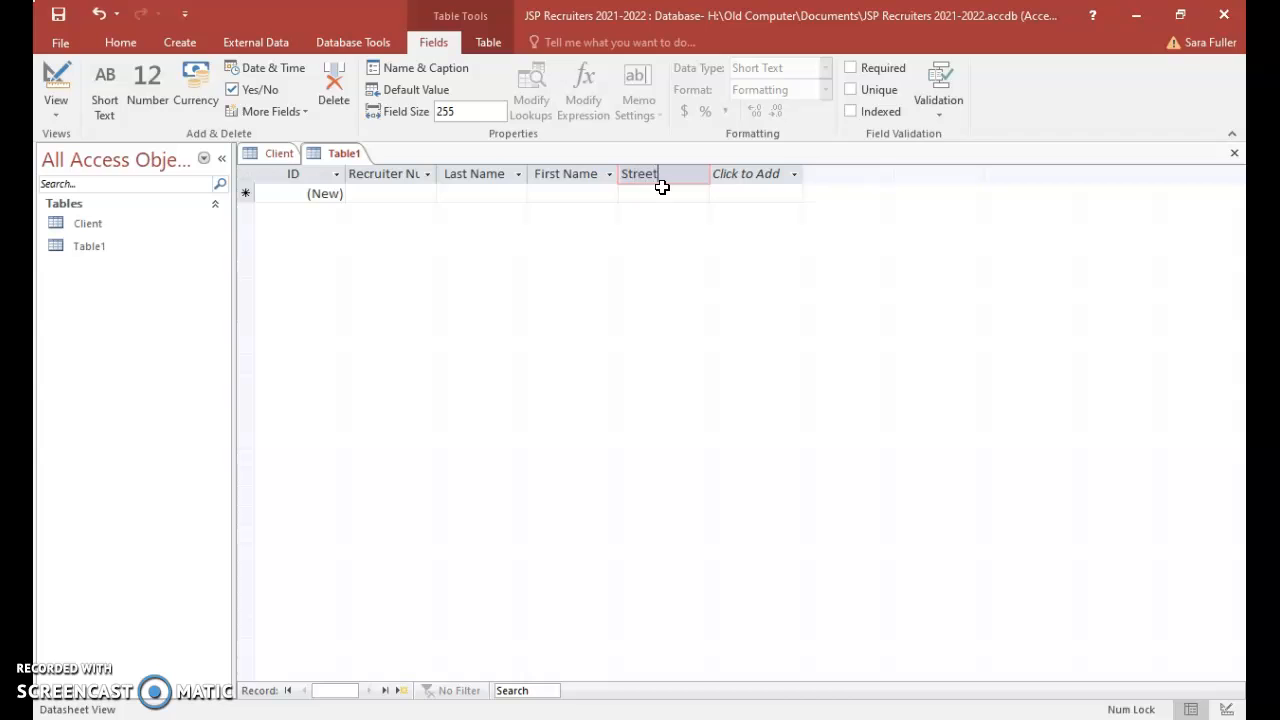
key("Return")
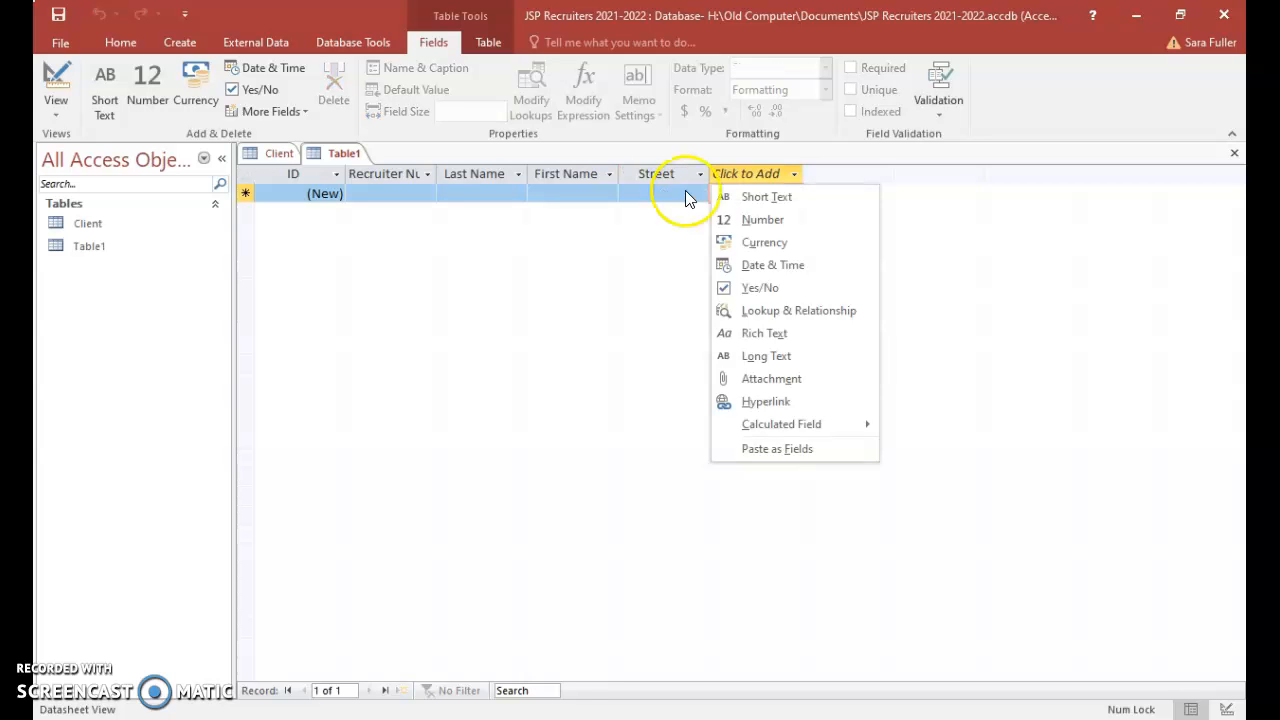
left_click(752, 196)
type("City")
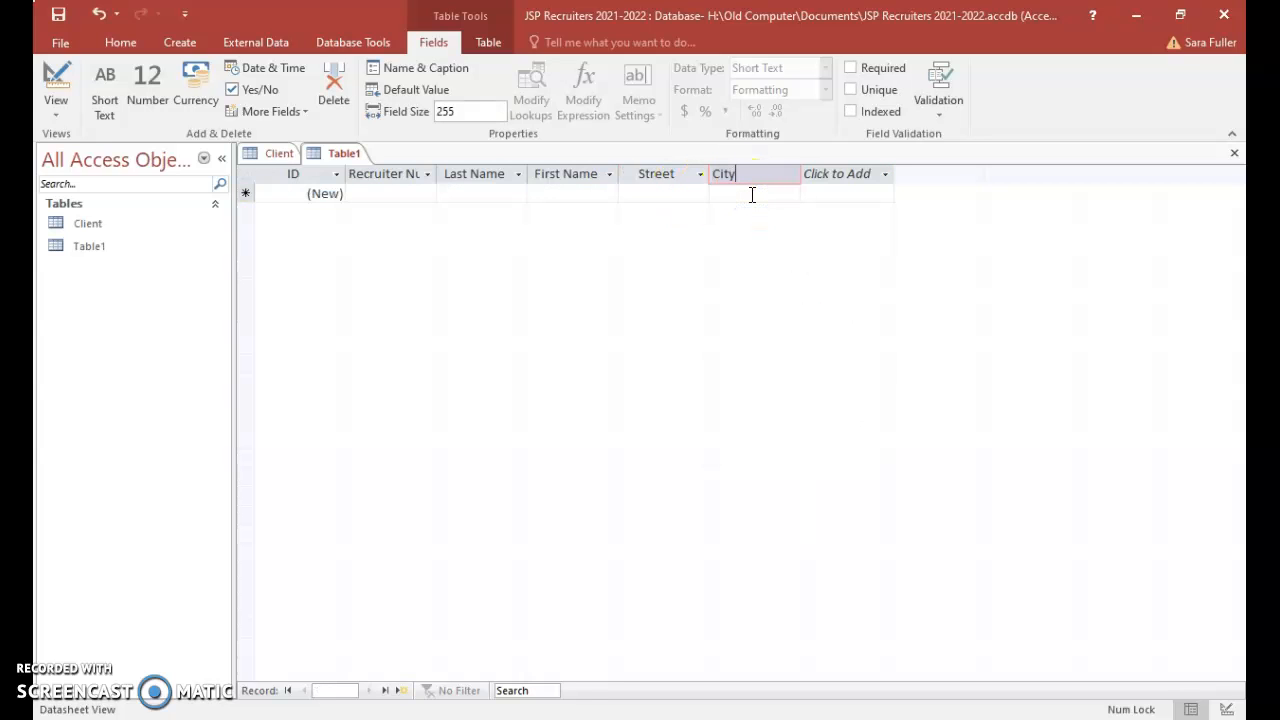
key("Return")
Step: Add Short Text fields named State and Postal Code after City
left_click(848, 191)
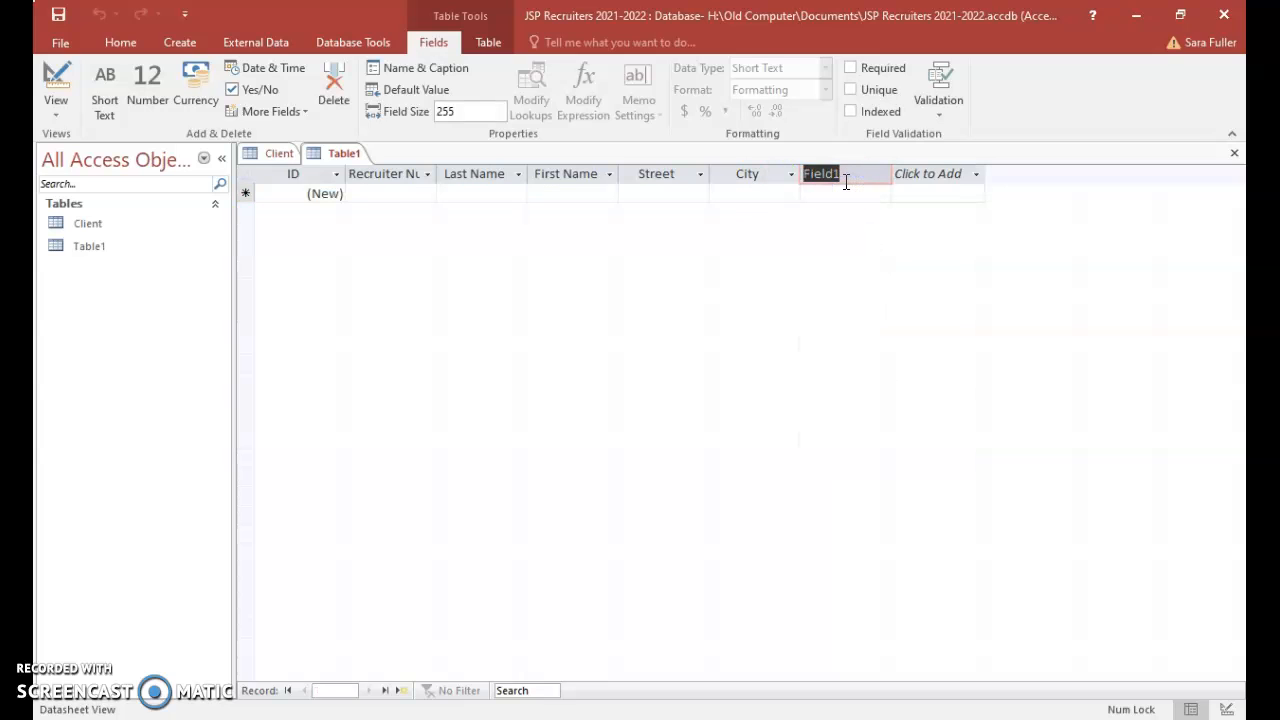
type("State")
key("Return")
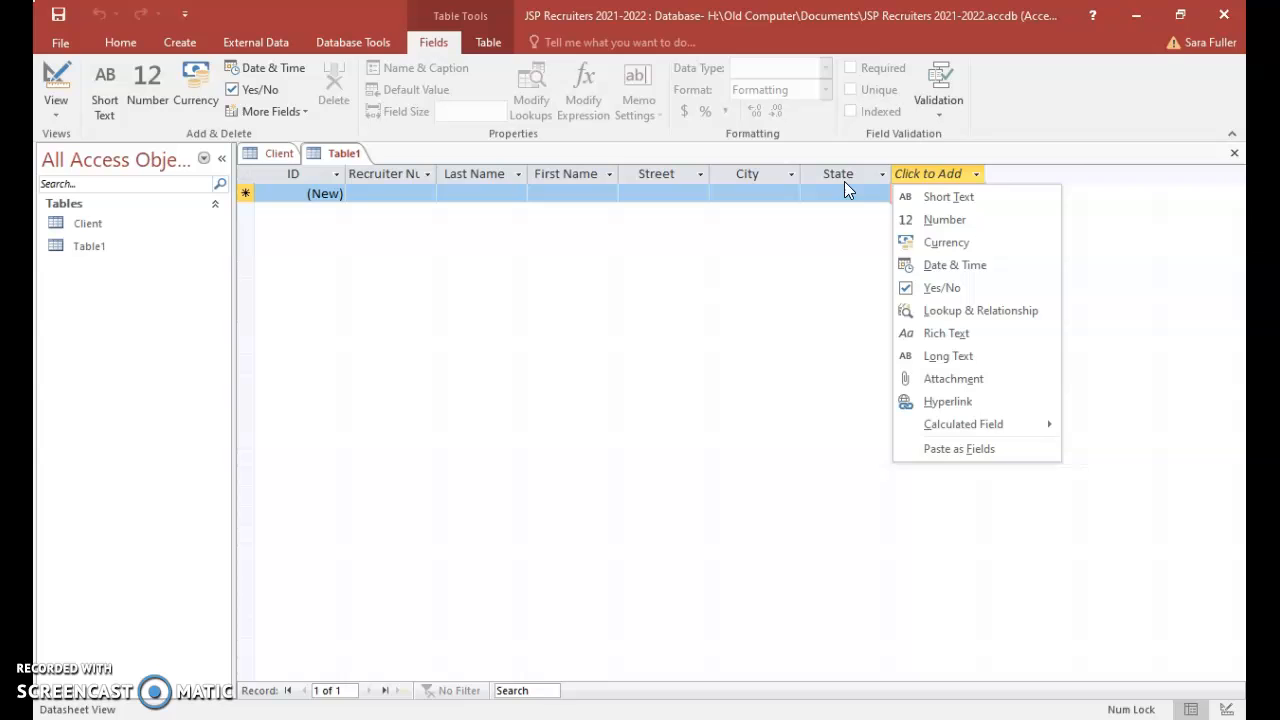
left_click(917, 206)
type("Postal Code")
key("Return")
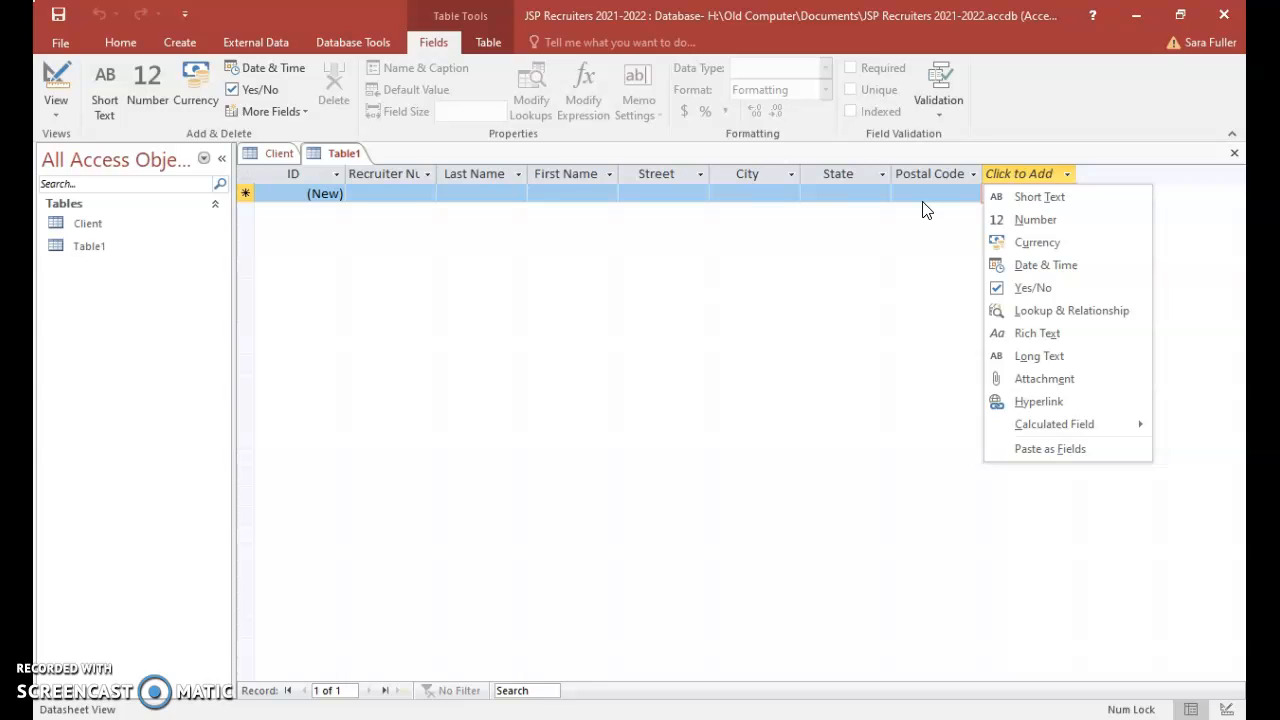
Step: Add a Short Text field named Rate and a Currency field named Commission
left_click(1092, 197)
type("Rate")
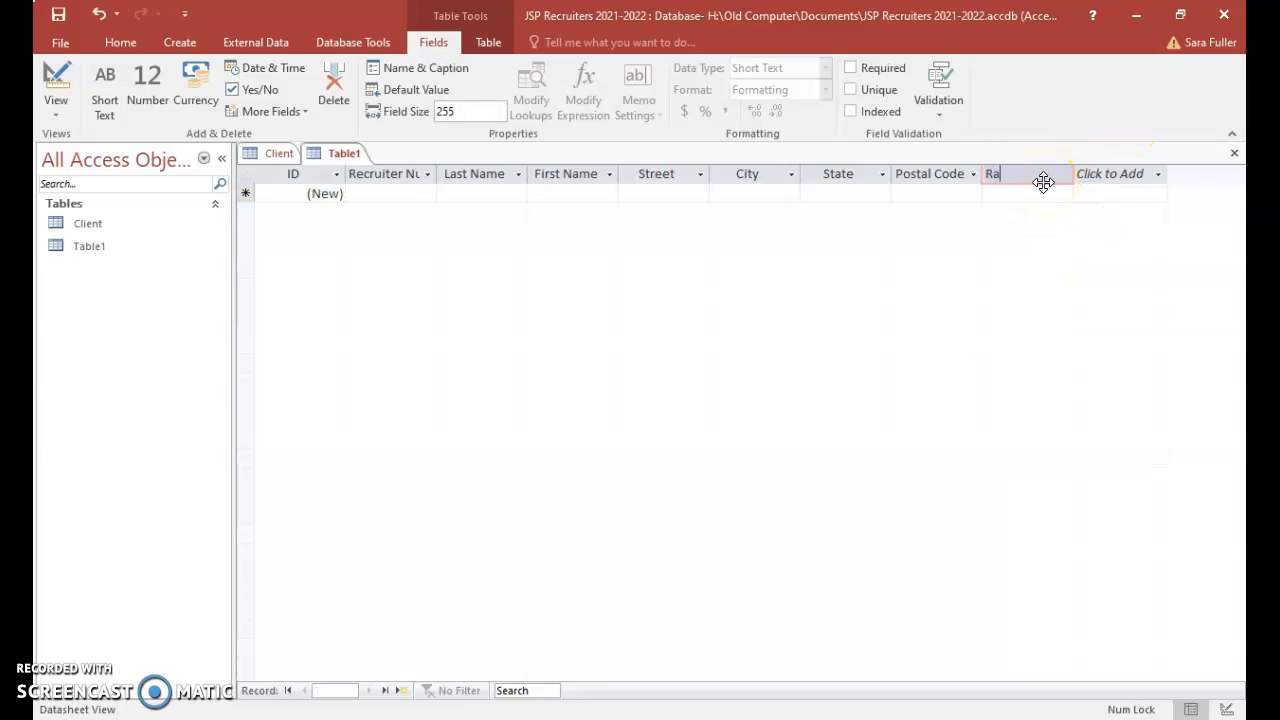
key("Return")
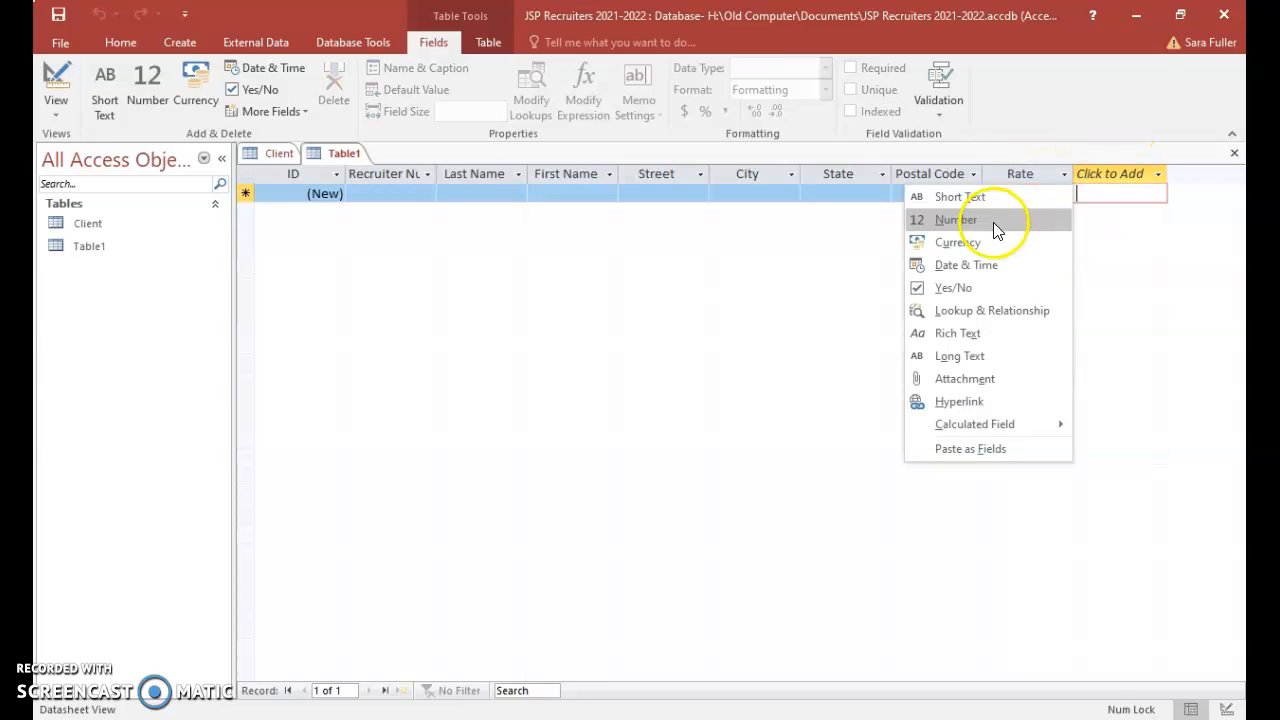
left_click(972, 249)
type("Commission")
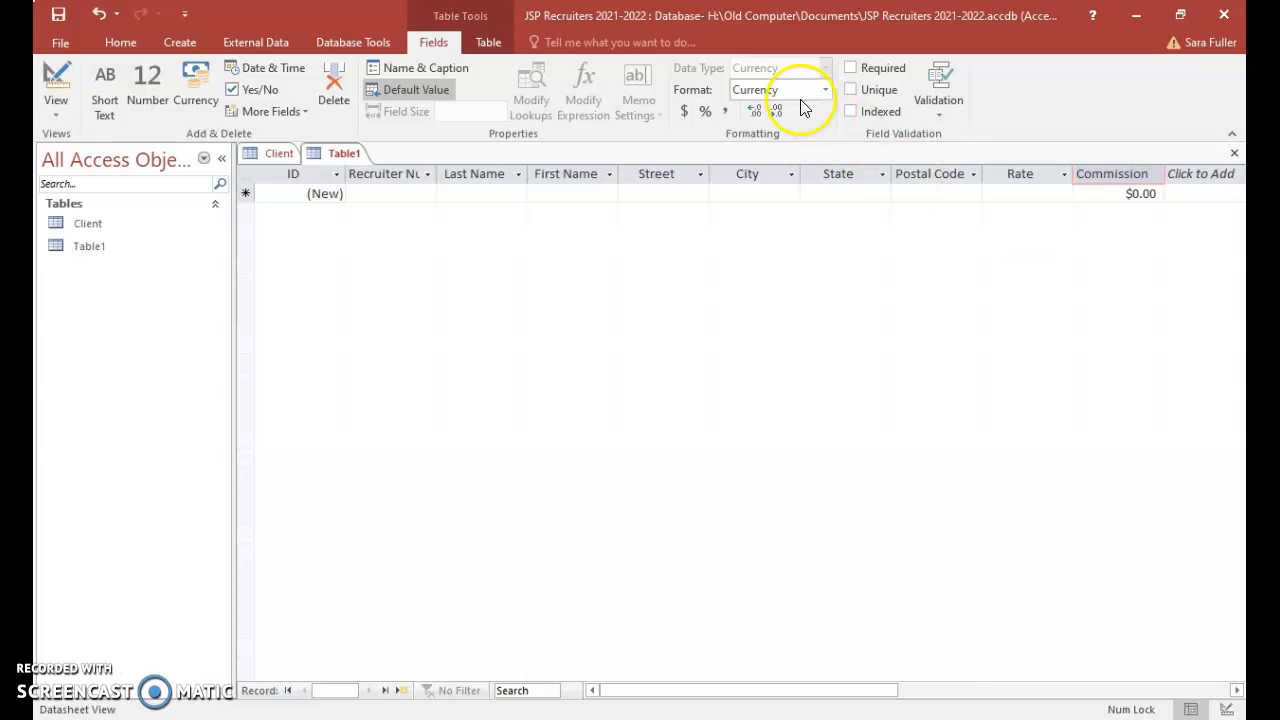
Step: Switch the new table to Design View, saving it as Recruiter Table
left_click(55, 83)
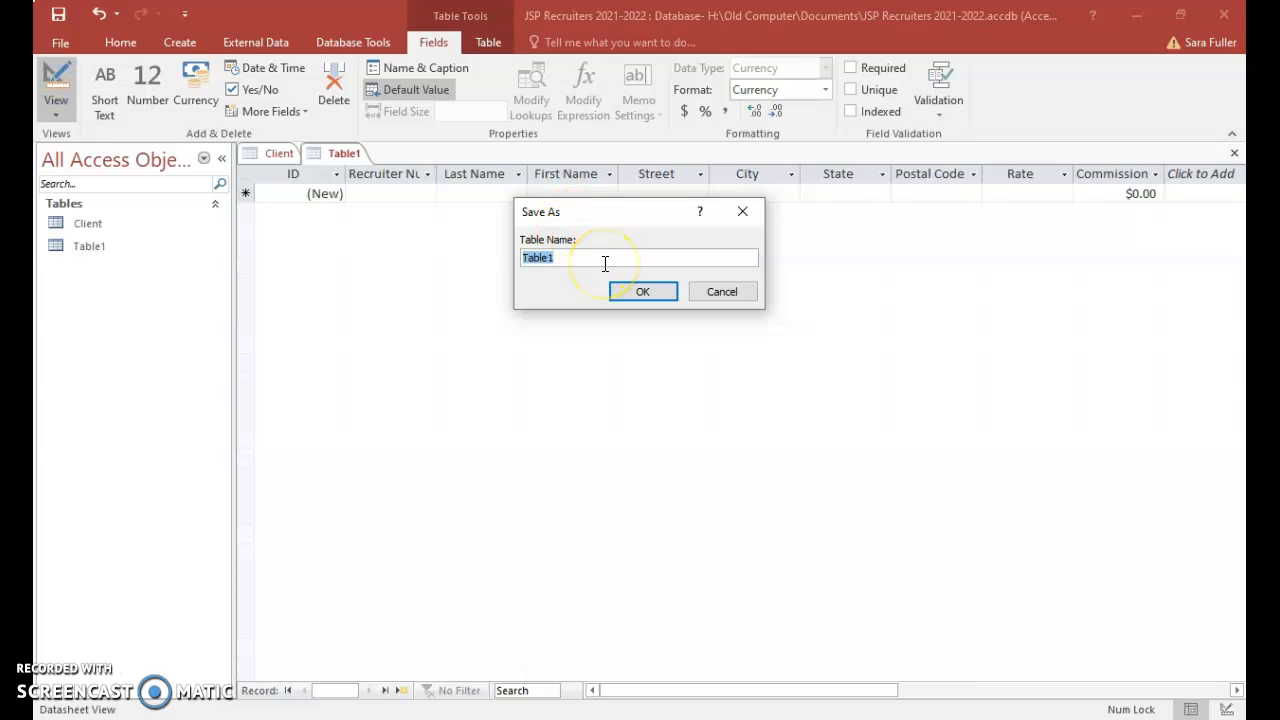
type("Recruiter")
left_click(652, 290)
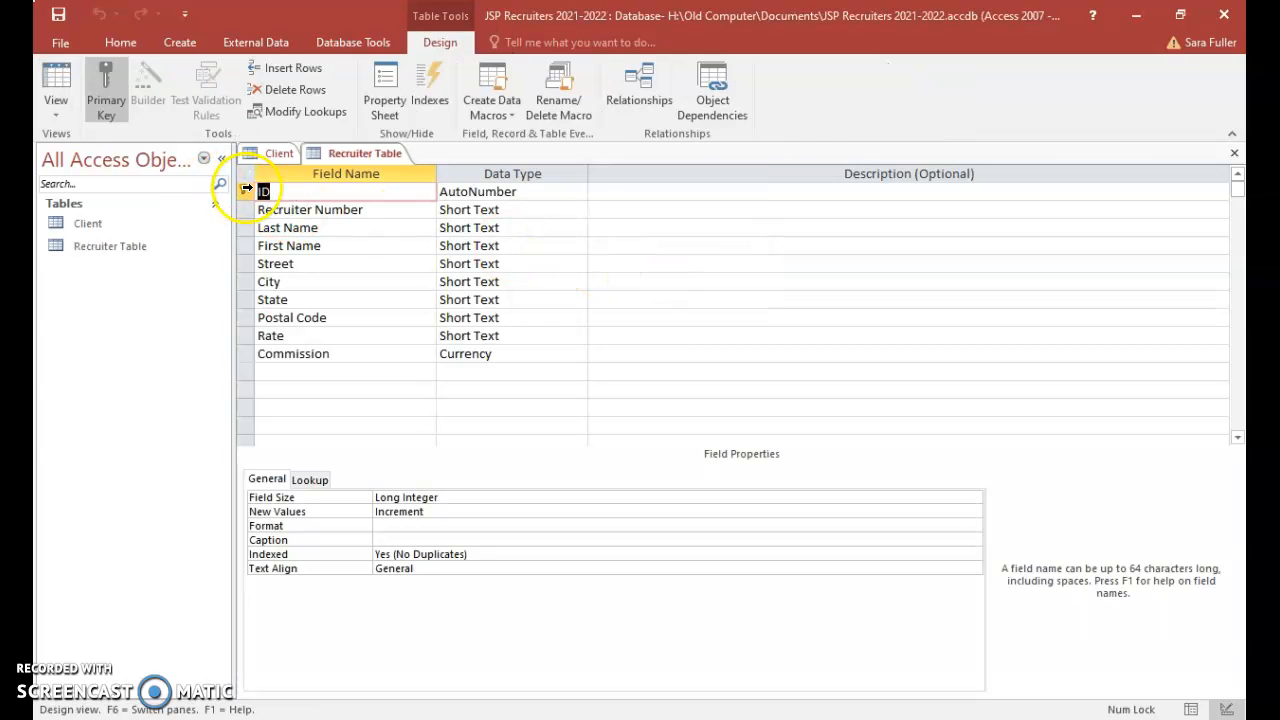
Step: Delete the ID field and make Recruiter Number the primary key
left_click(244, 191)
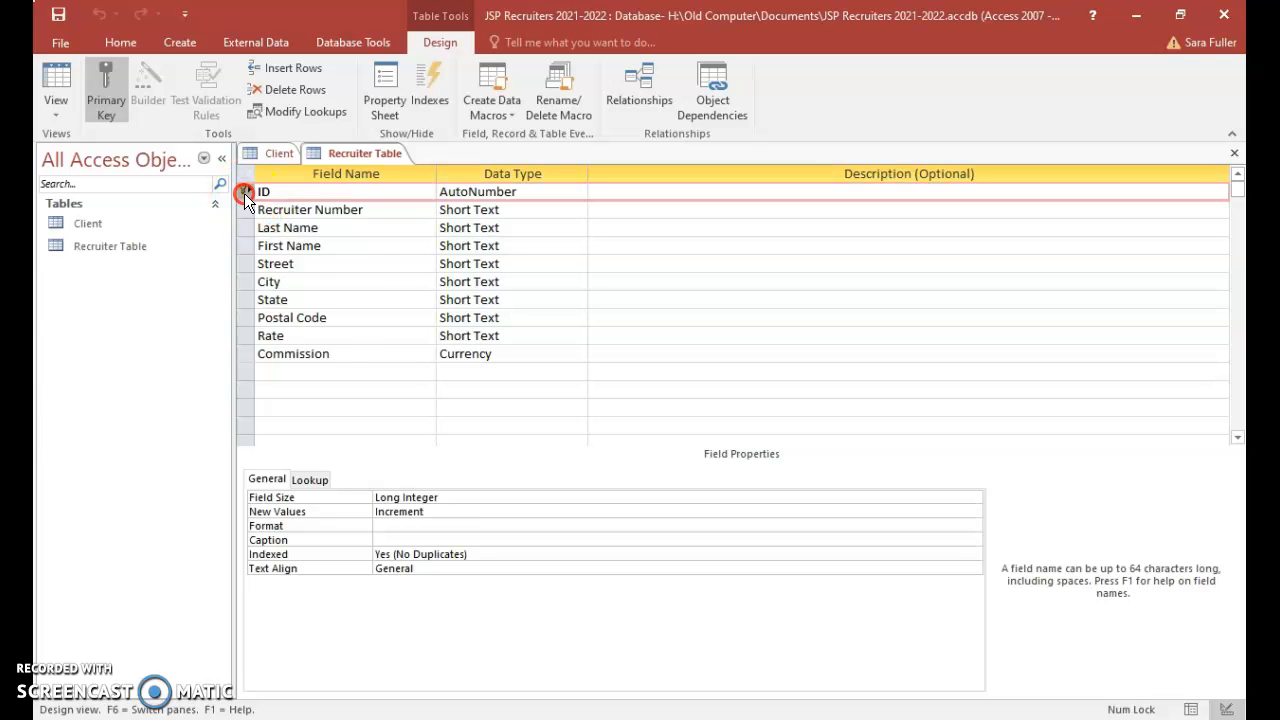
right_click(246, 192)
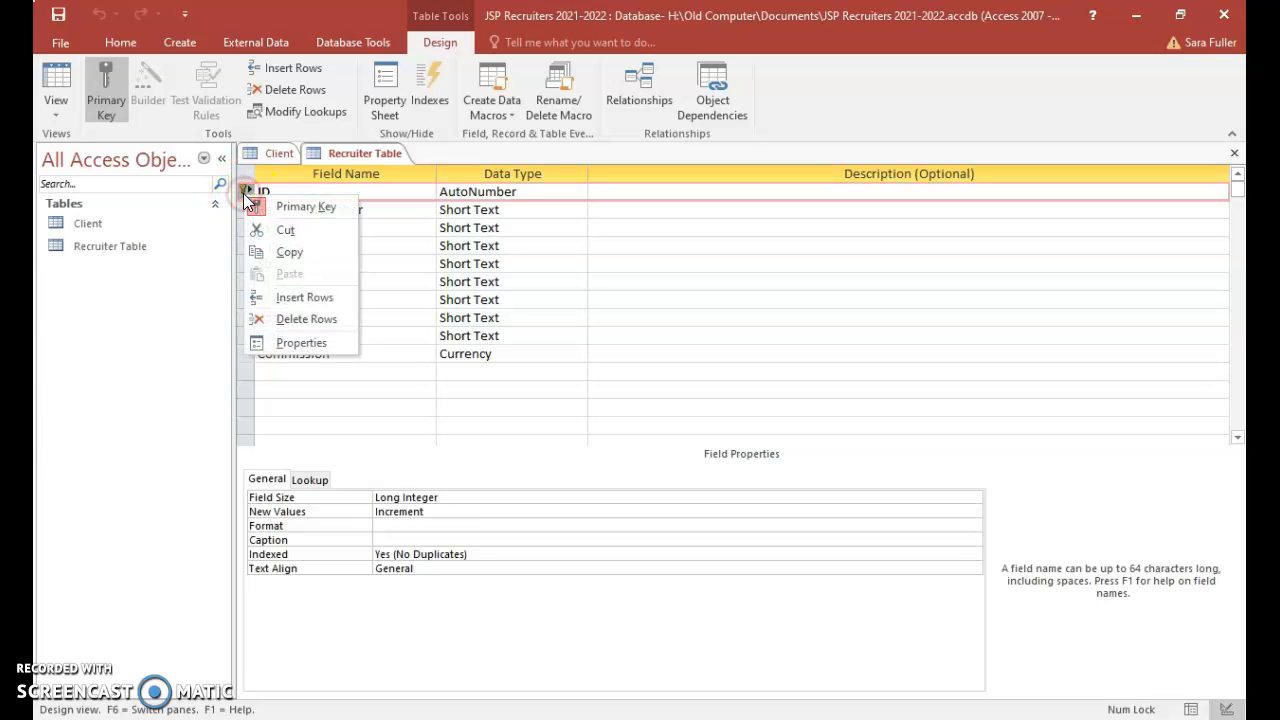
left_click(330, 320)
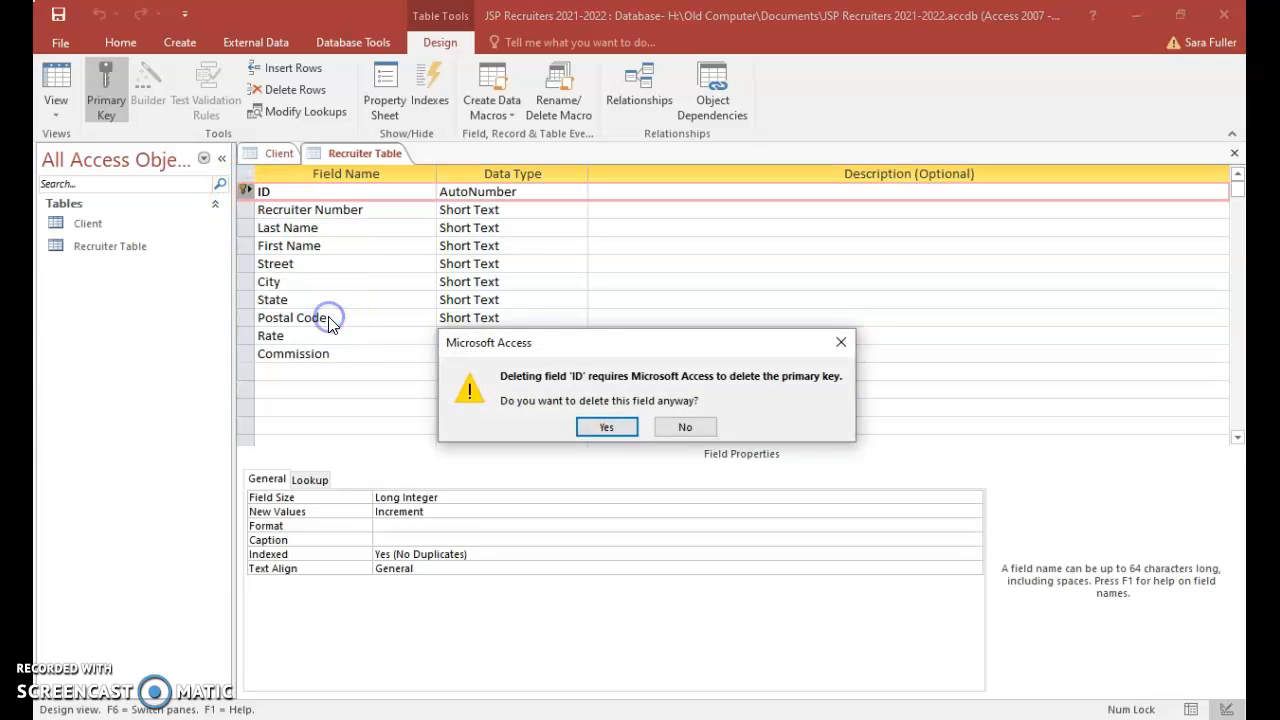
left_click(610, 427)
left_click_drag(258, 191, 348, 193)
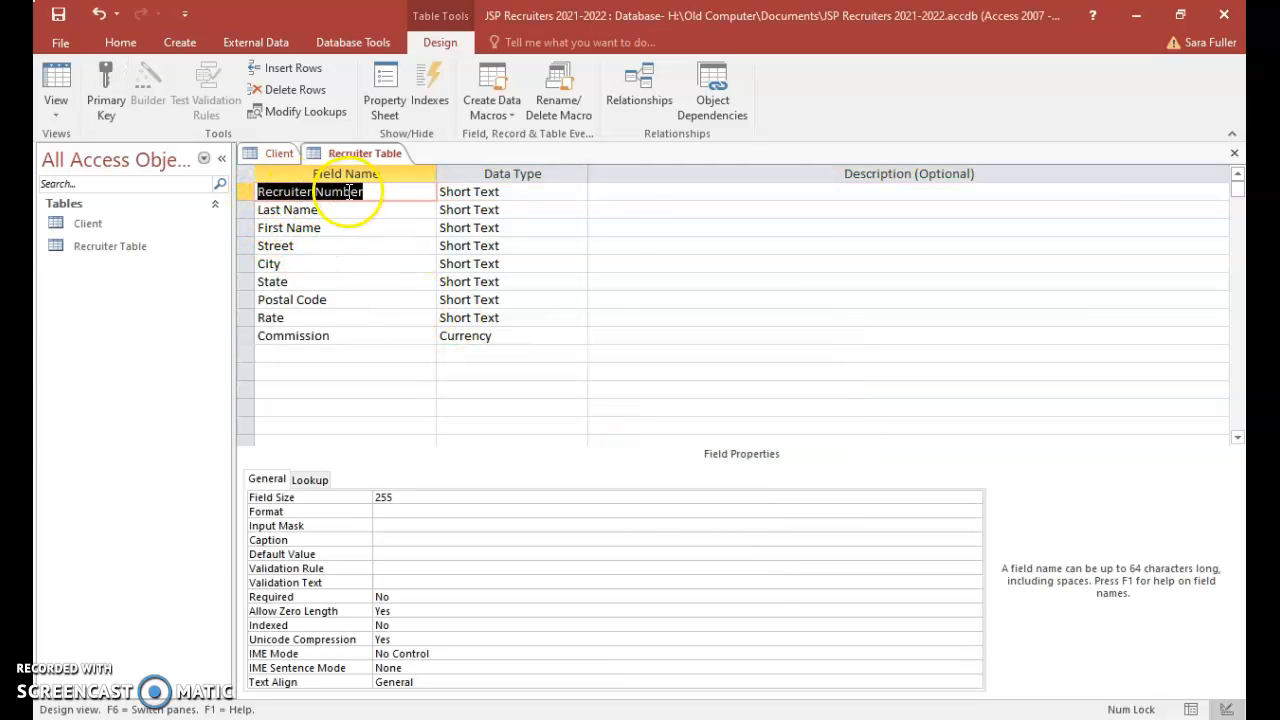
left_click(105, 95)
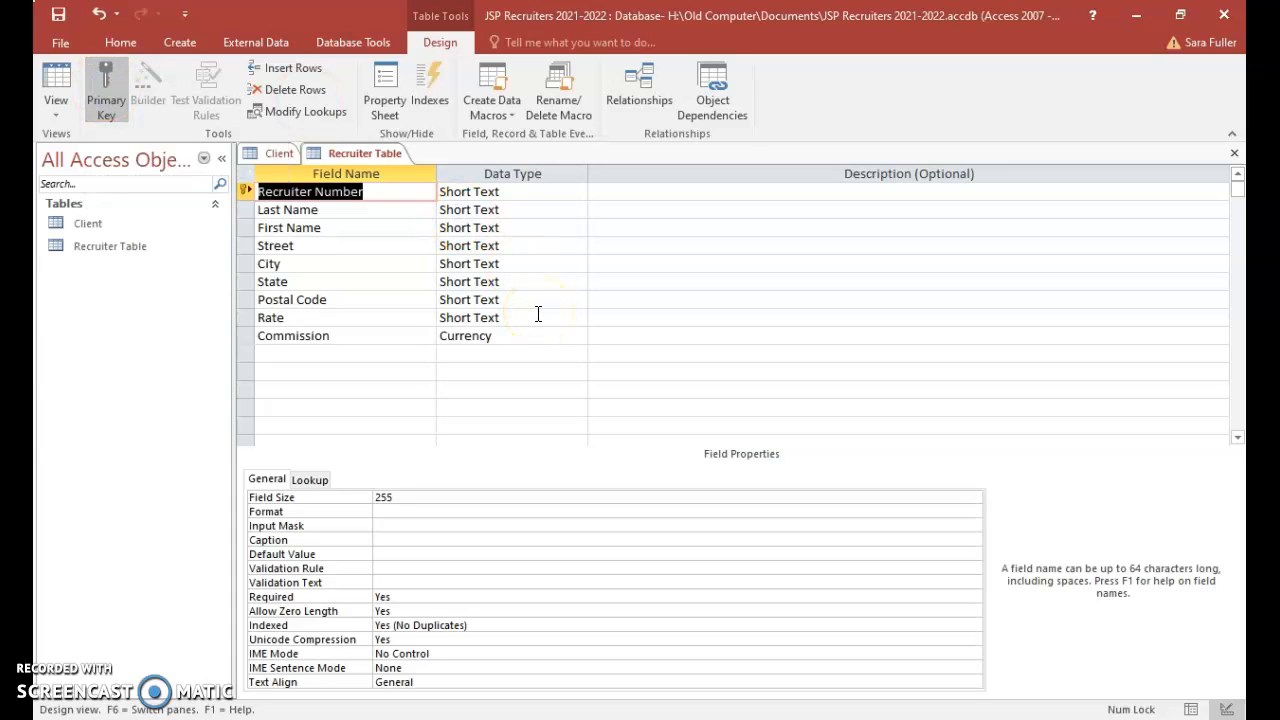
Step: Change the Rate field's data type to Number and set its field size to Single
left_click(345, 317)
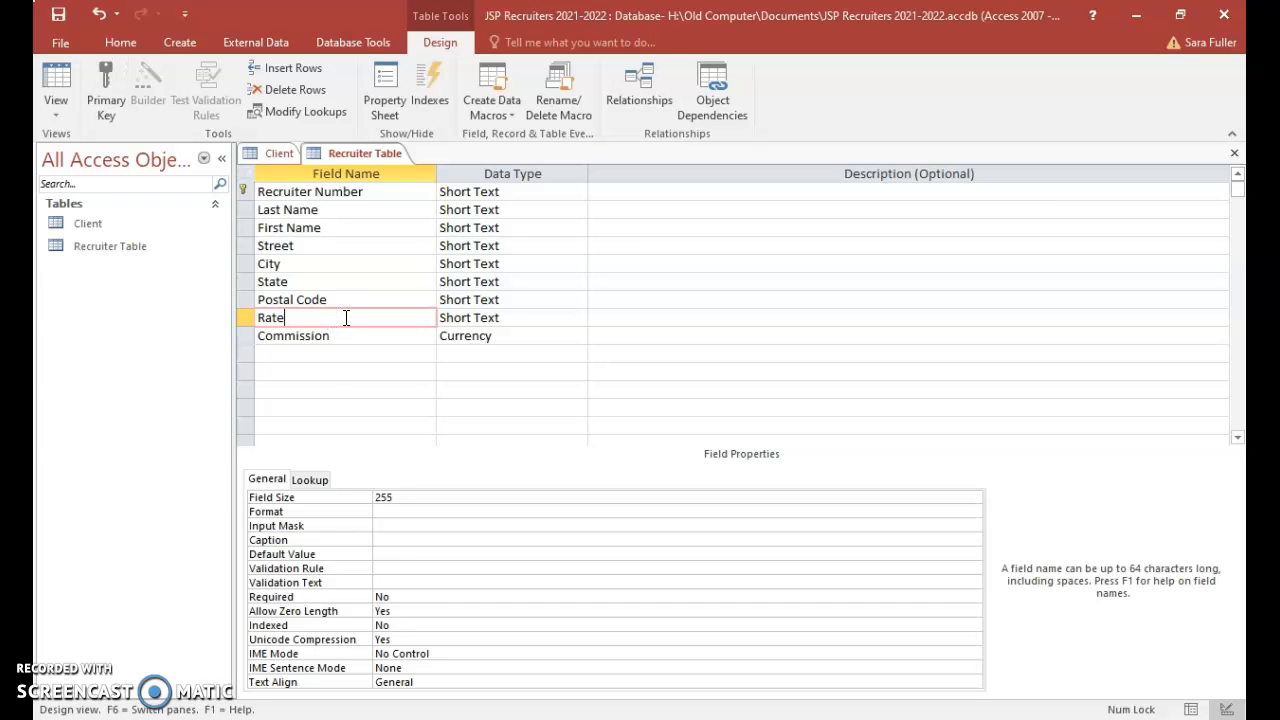
left_click(523, 318)
left_click(578, 318)
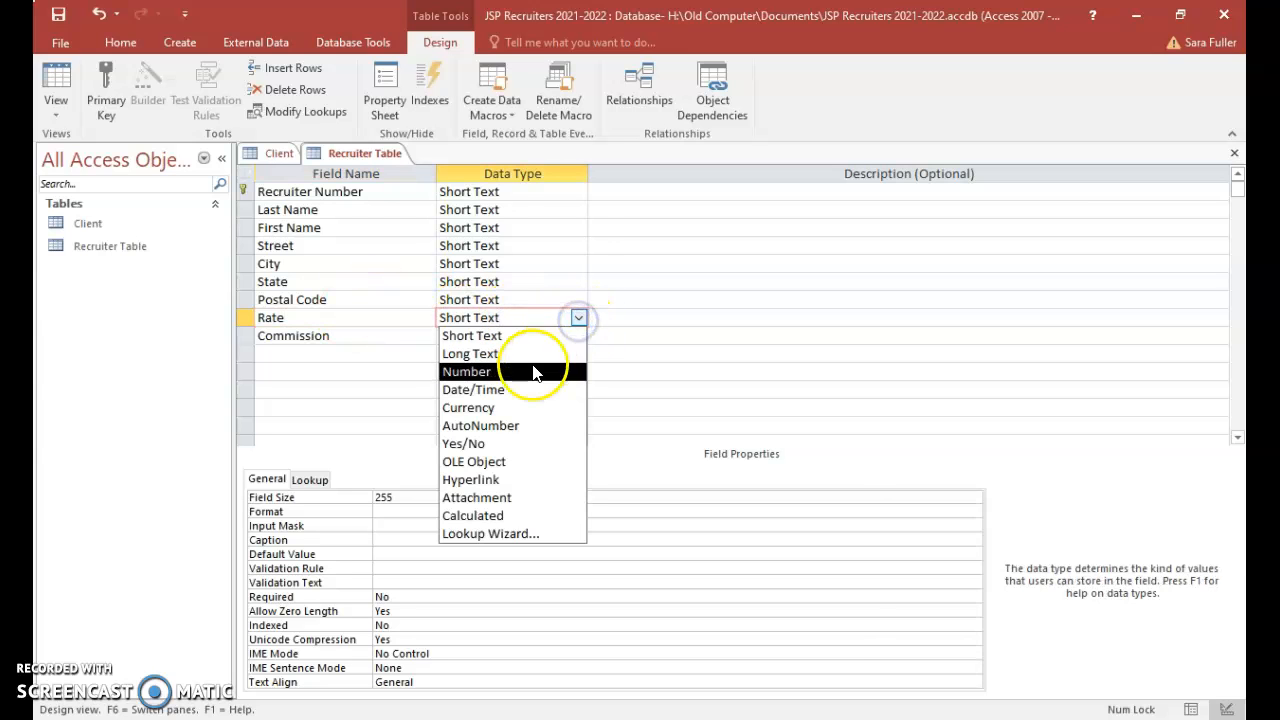
left_click(530, 367)
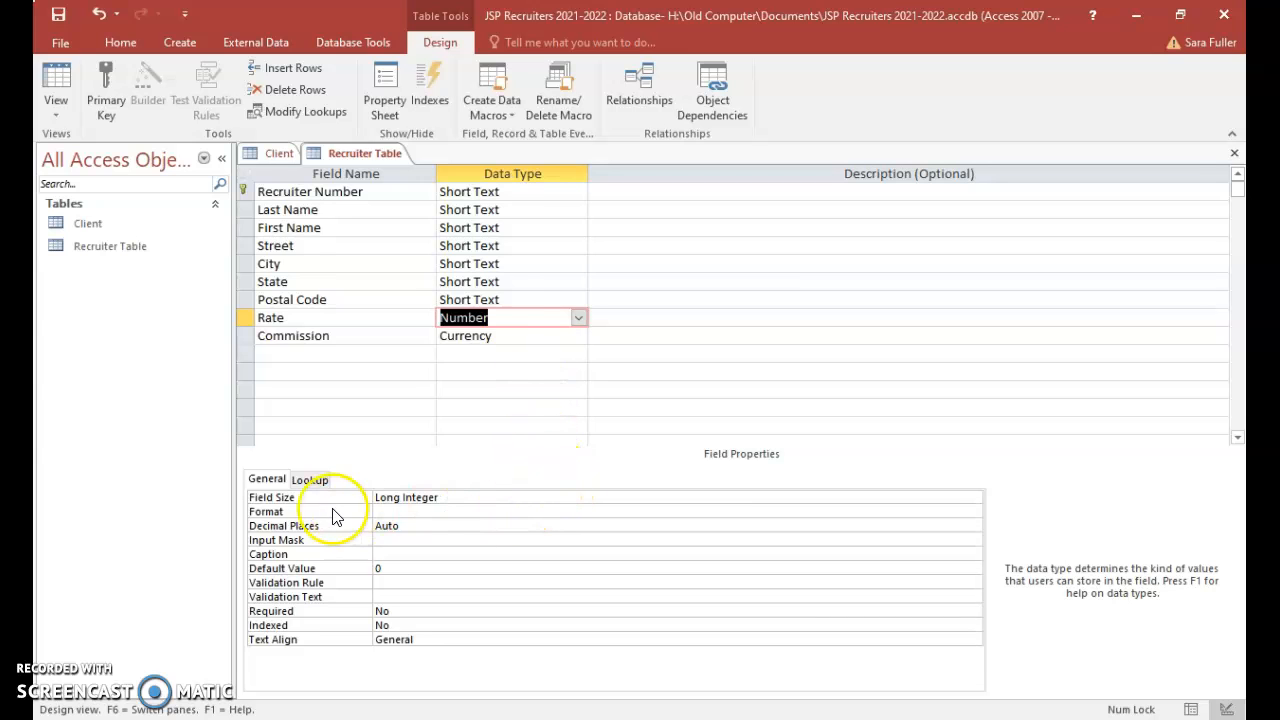
left_click(465, 502)
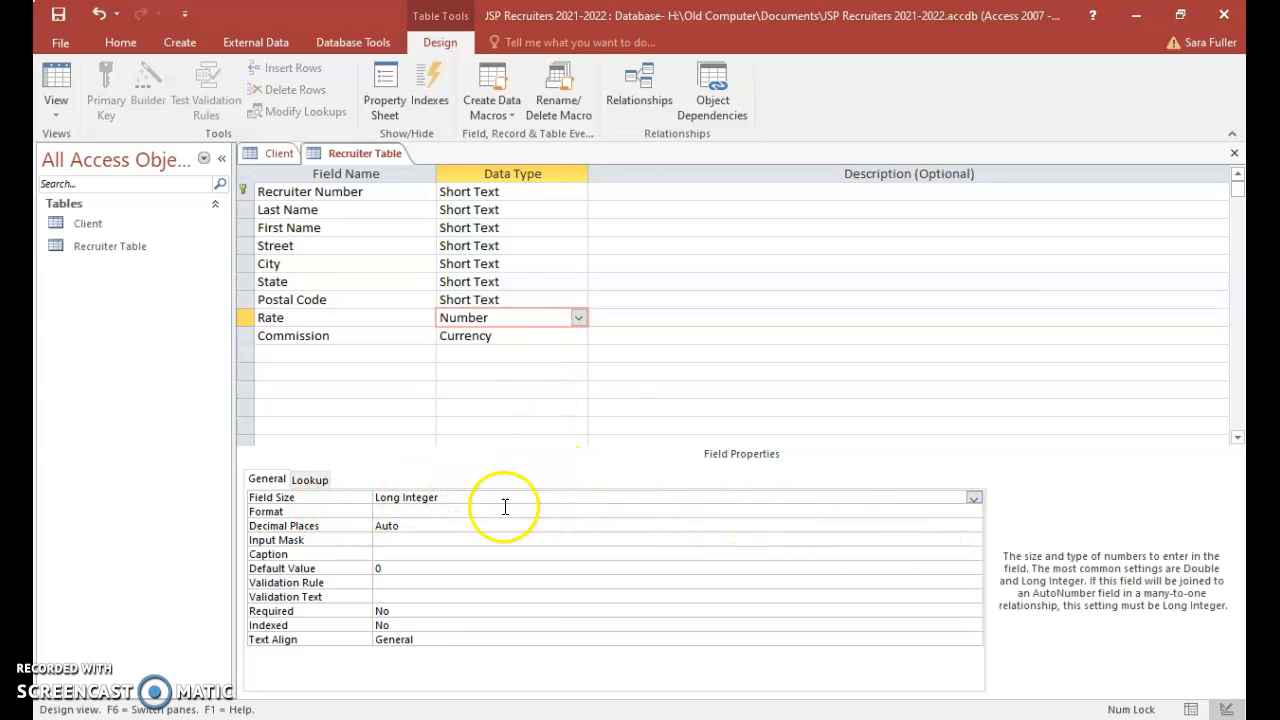
left_click(973, 498)
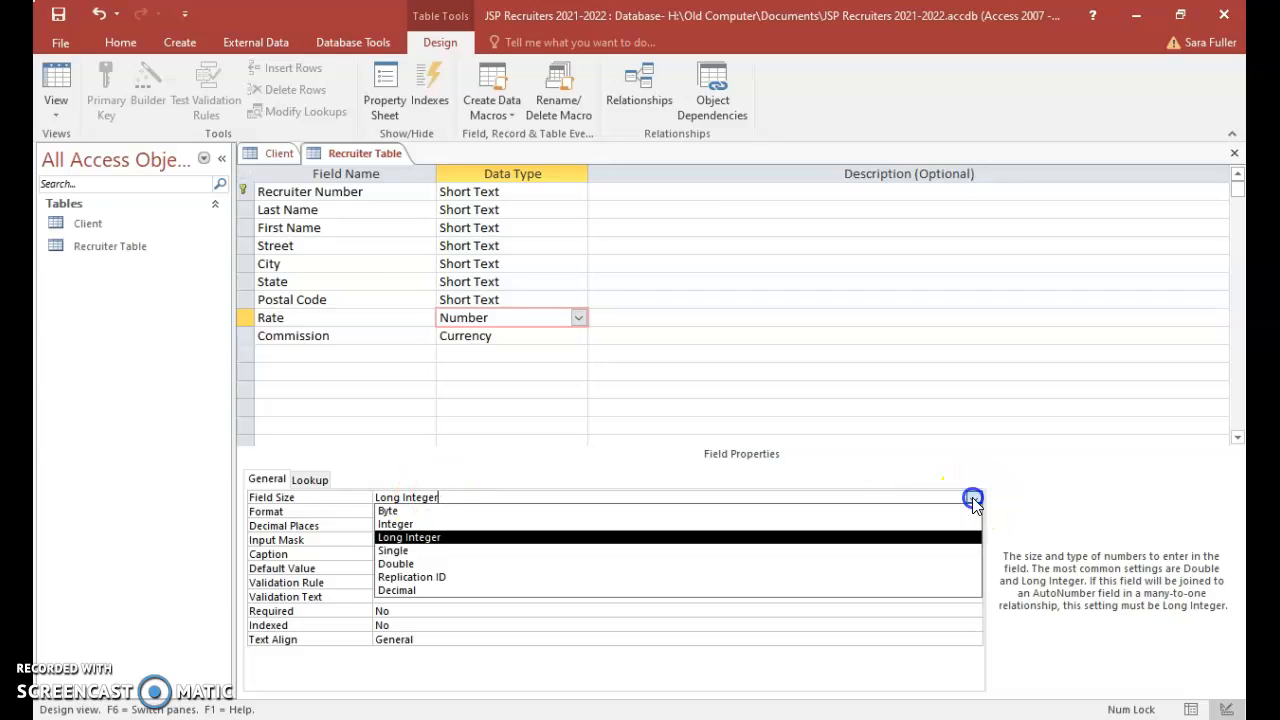
left_click(712, 550)
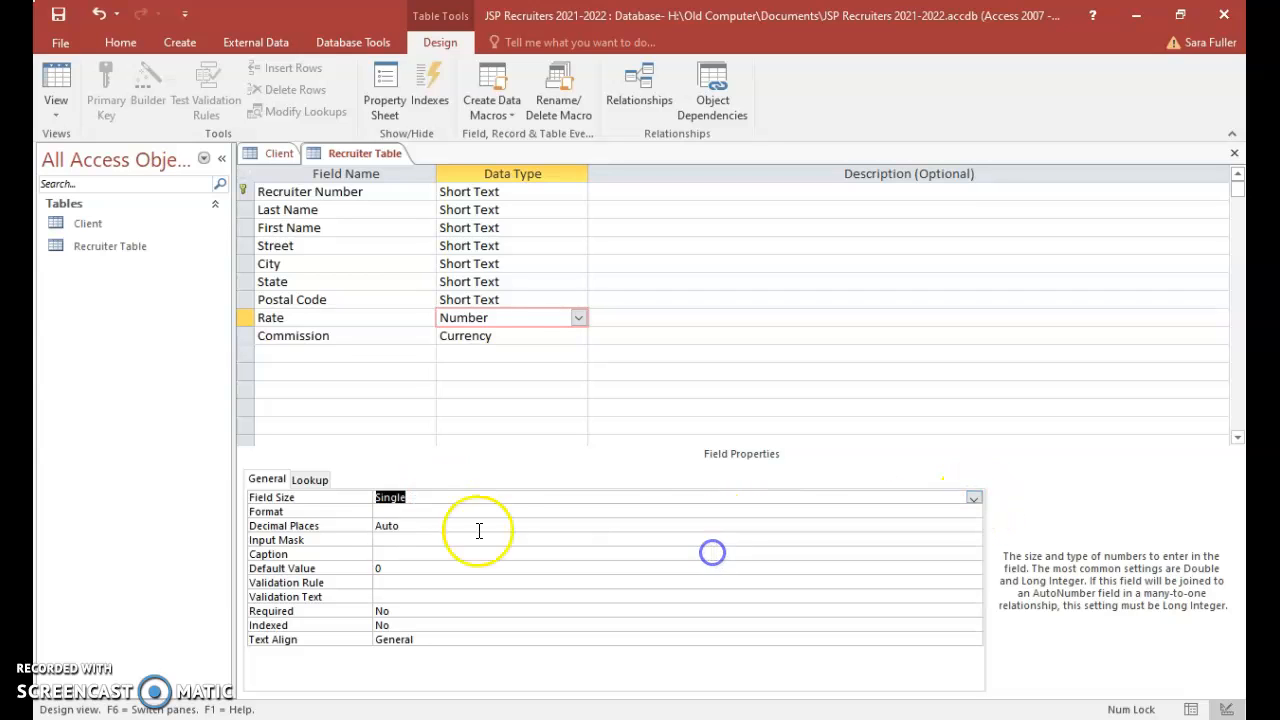
Step: Set the Rate field's format to Fixed with 2 decimal places
left_click(390, 511)
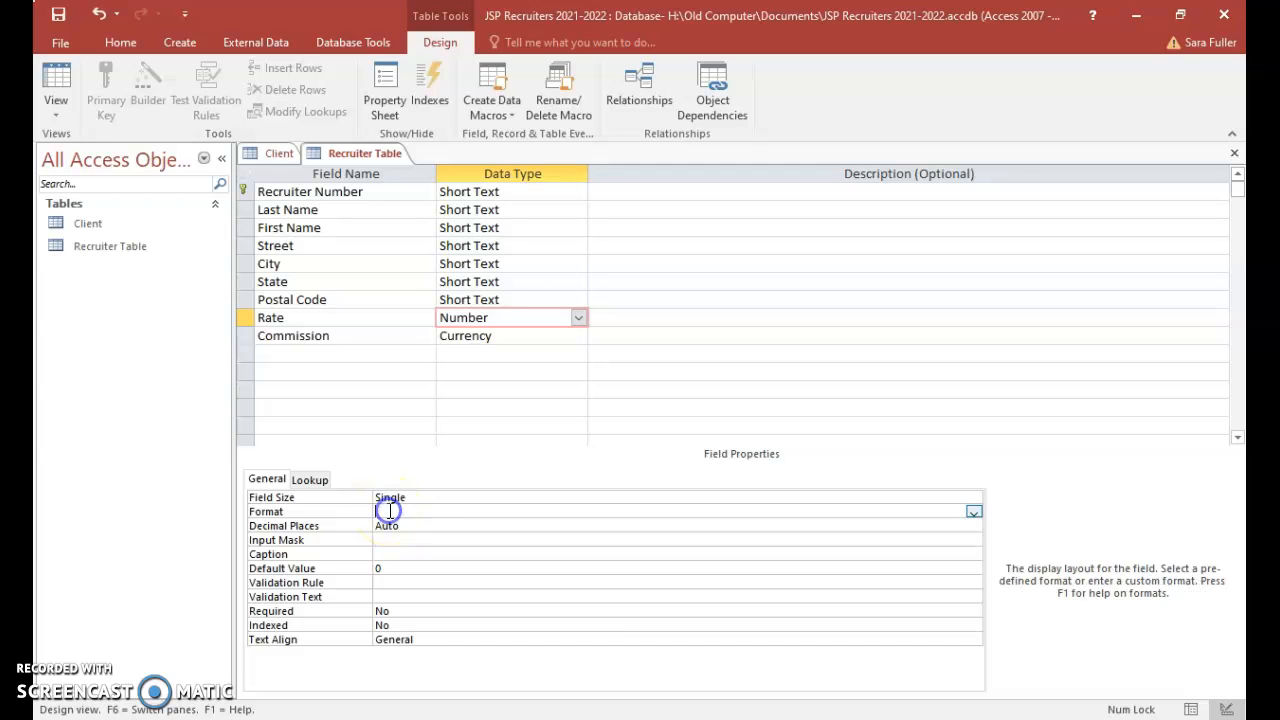
left_click(974, 512)
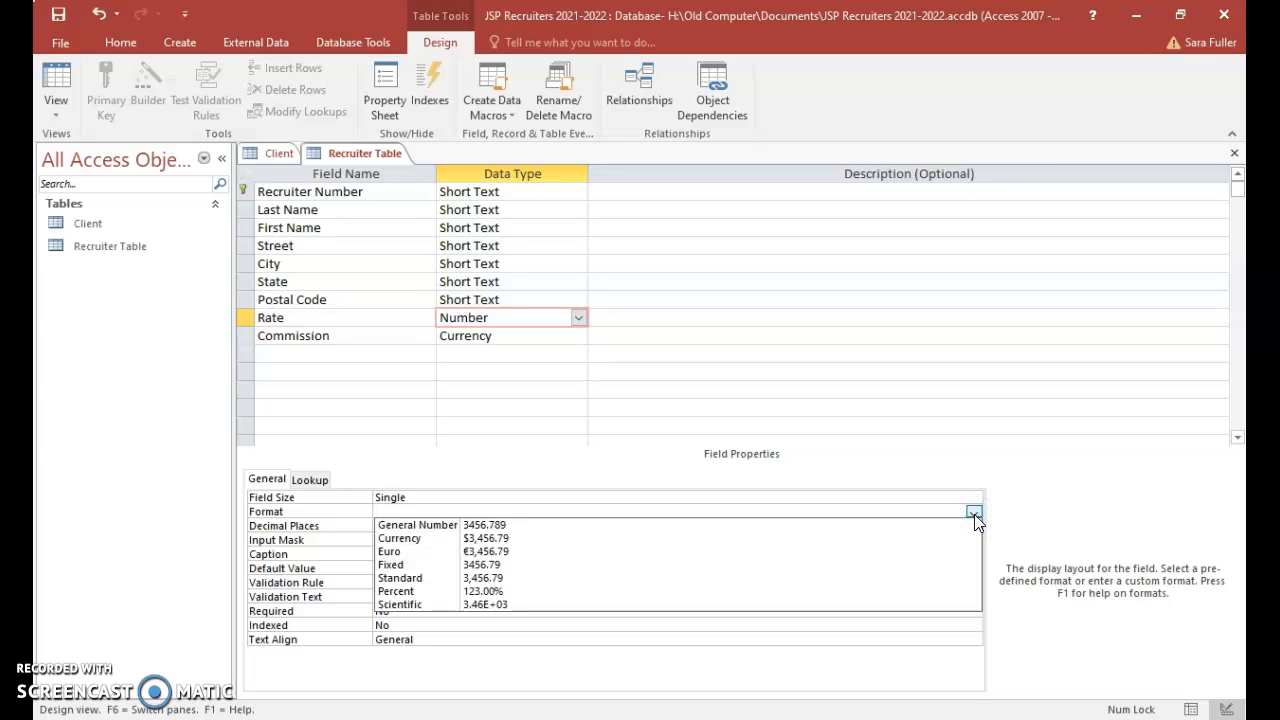
left_click(730, 564)
left_click(547, 535)
left_click(530, 524)
left_click(974, 527)
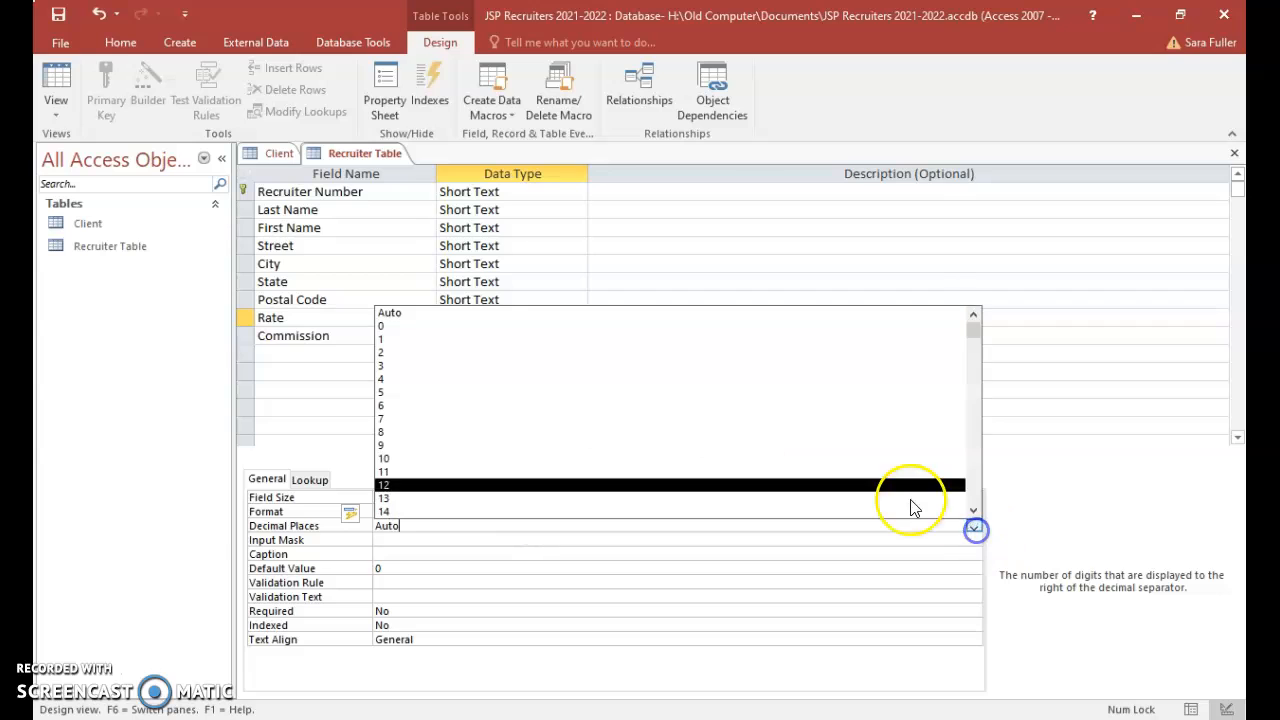
left_click(570, 352)
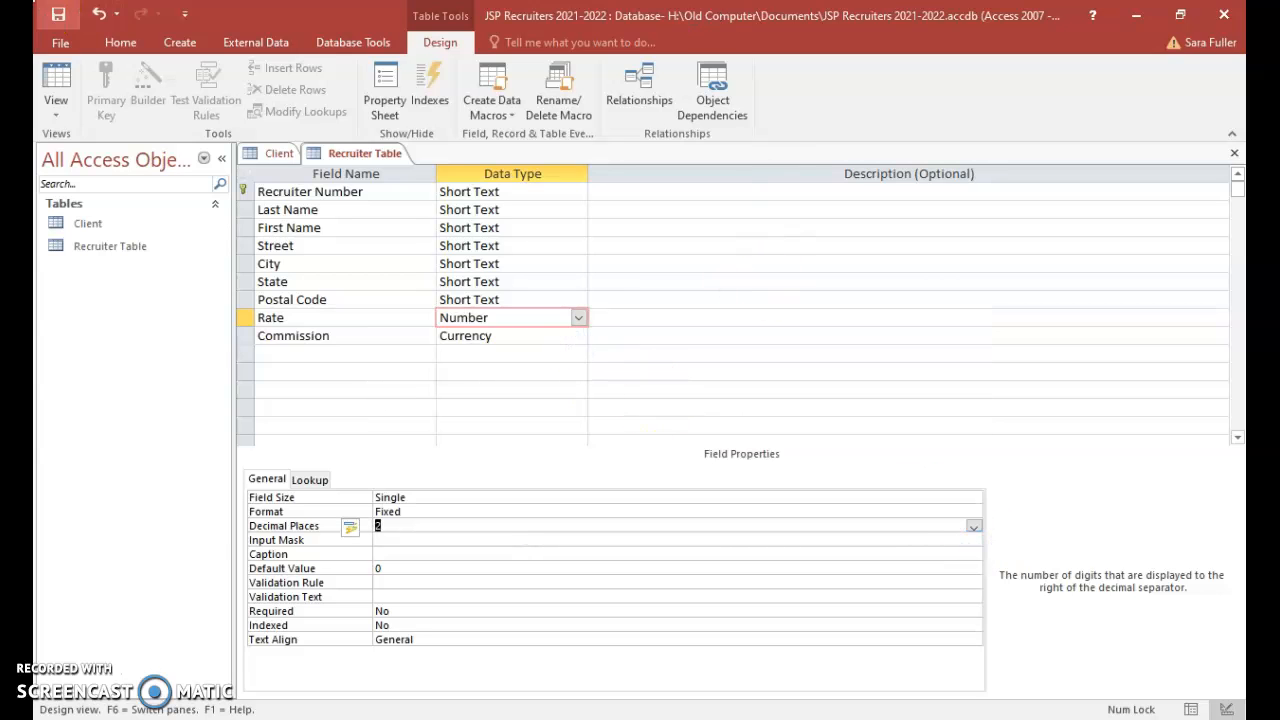
Step: Save the table design and return to Datasheet View, ready at the first record's Recruiter Number
left_click(56, 80)
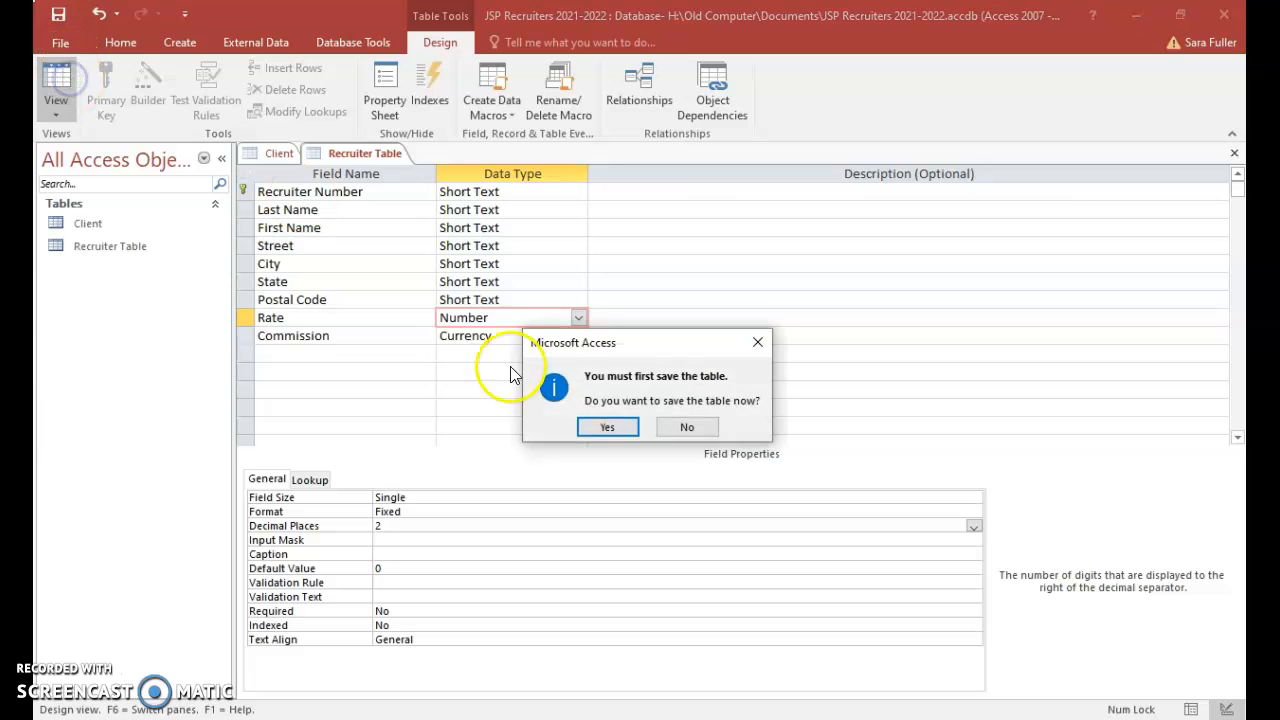
left_click(612, 427)
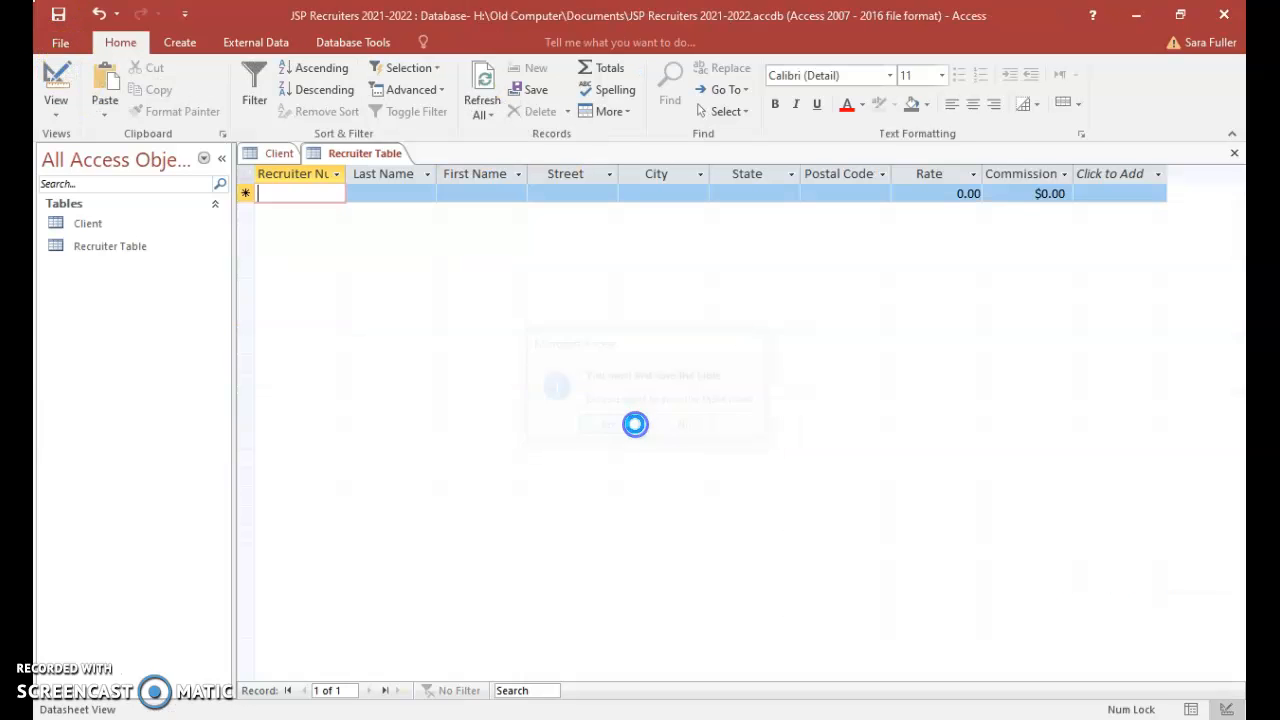
left_click(287, 191)
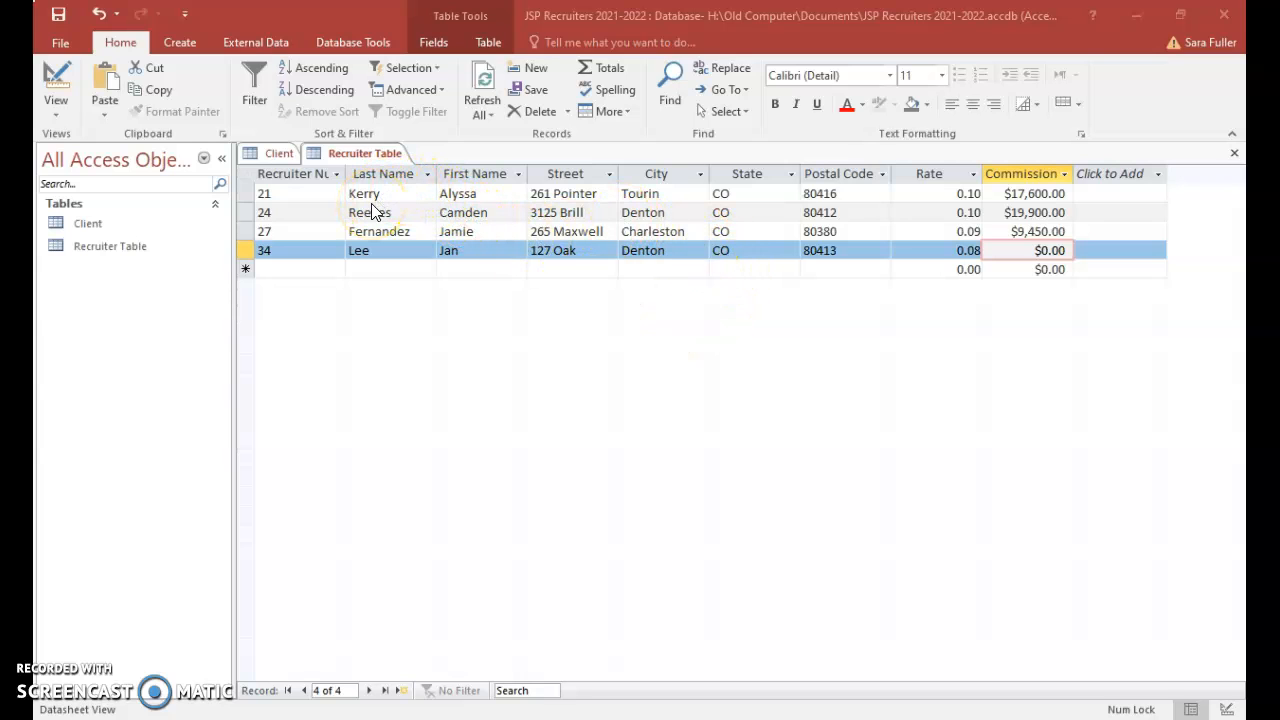
Step: Start a new report with the Report Wizard, using the Client table as its source
left_click(185, 42)
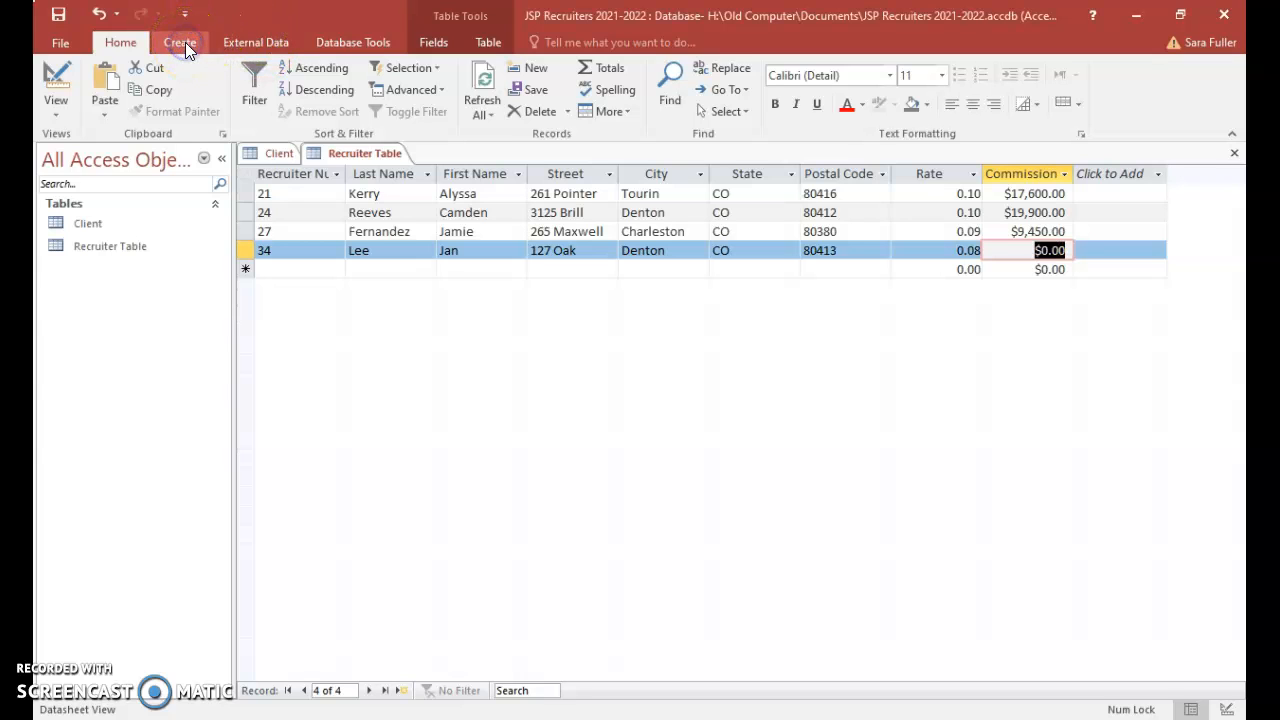
left_click(185, 42)
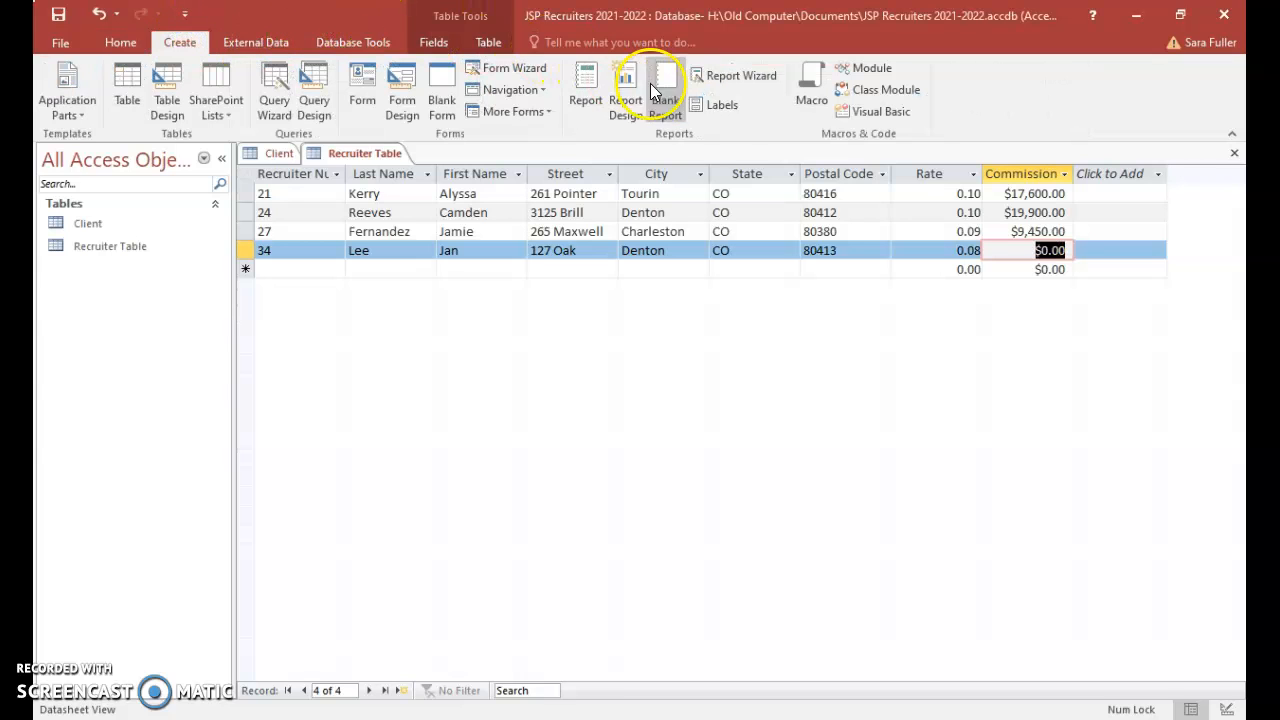
left_click(761, 80)
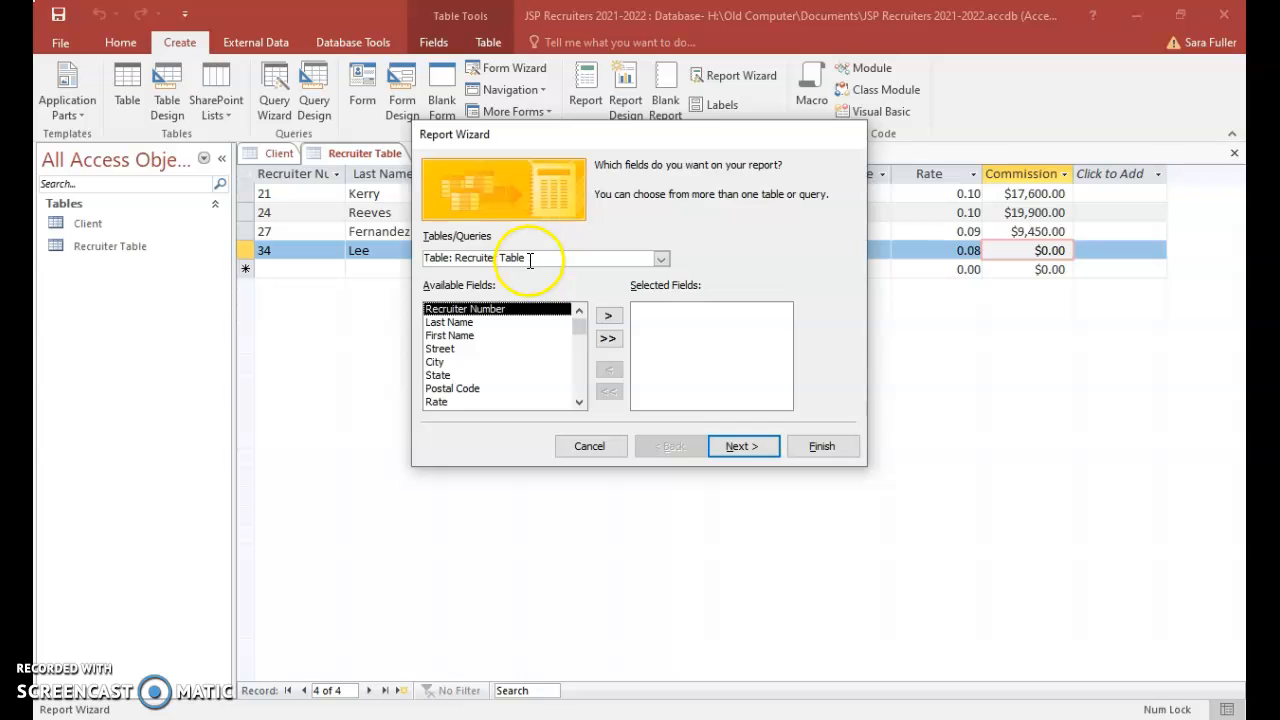
left_click(662, 258)
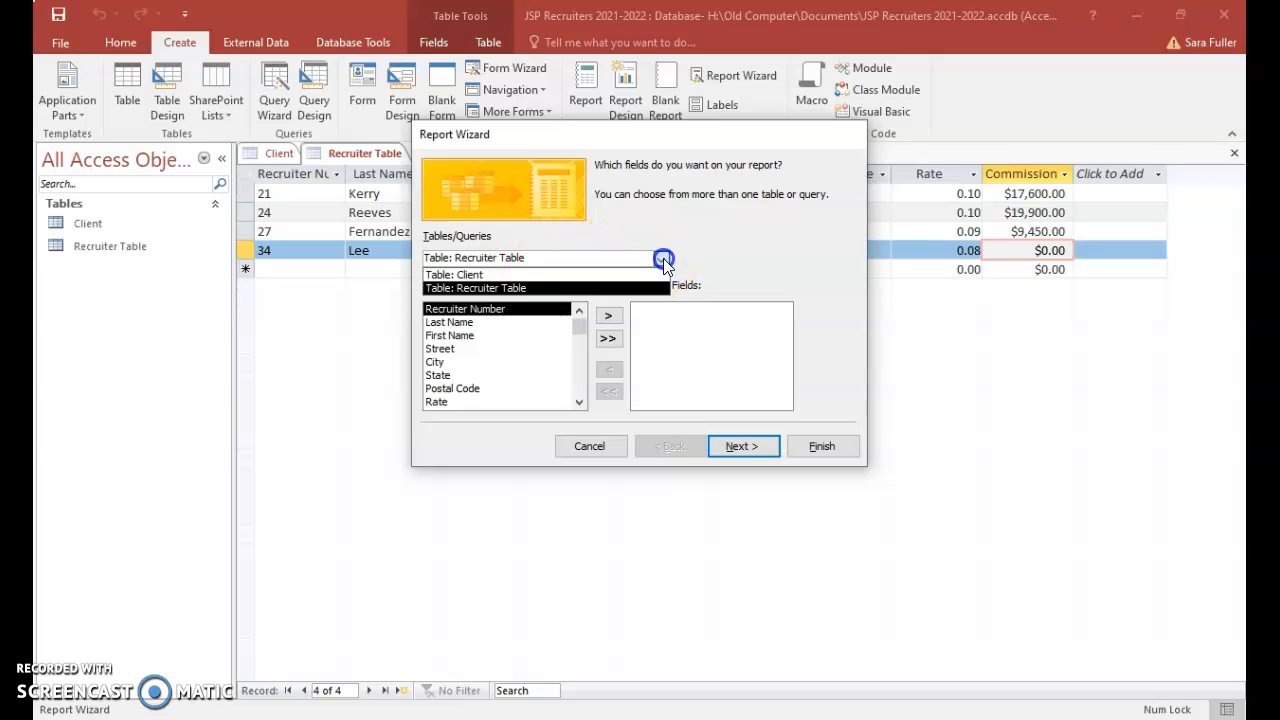
left_click(538, 276)
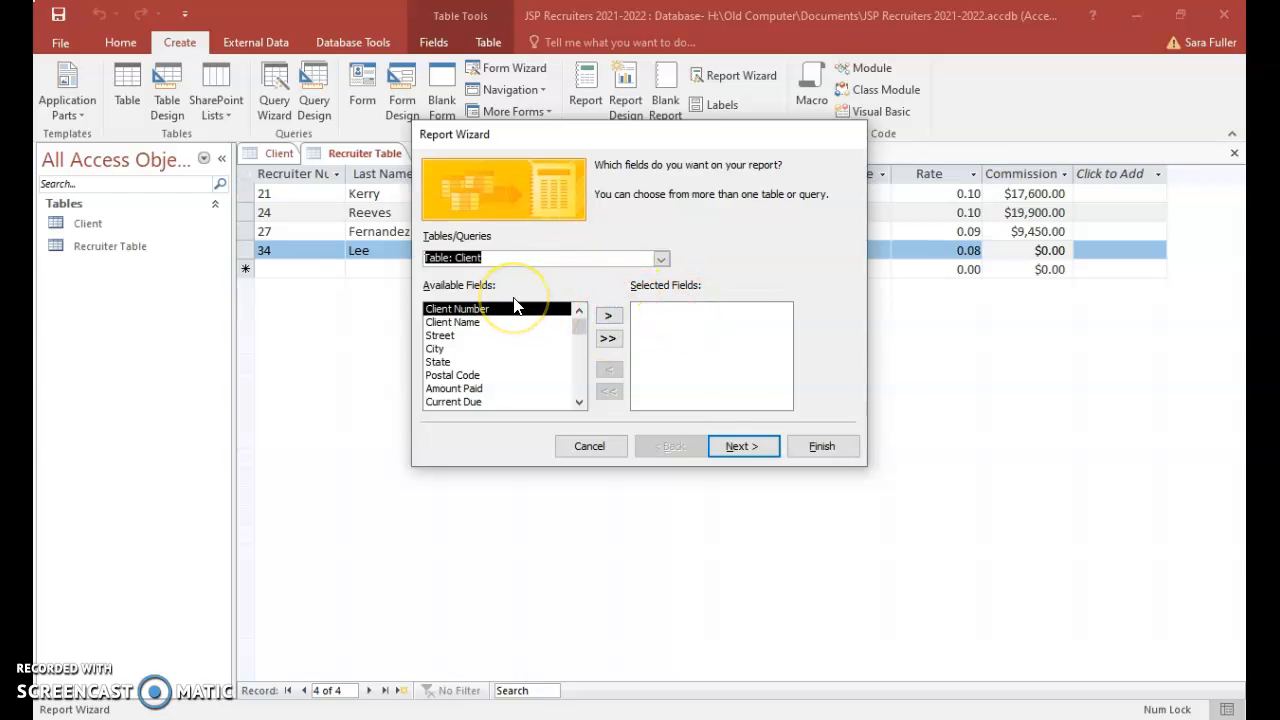
Step: Add the Client Number, Client Name, Amount Paid, Current Due and Recruiter Number fields to the report
double_click(457, 311)
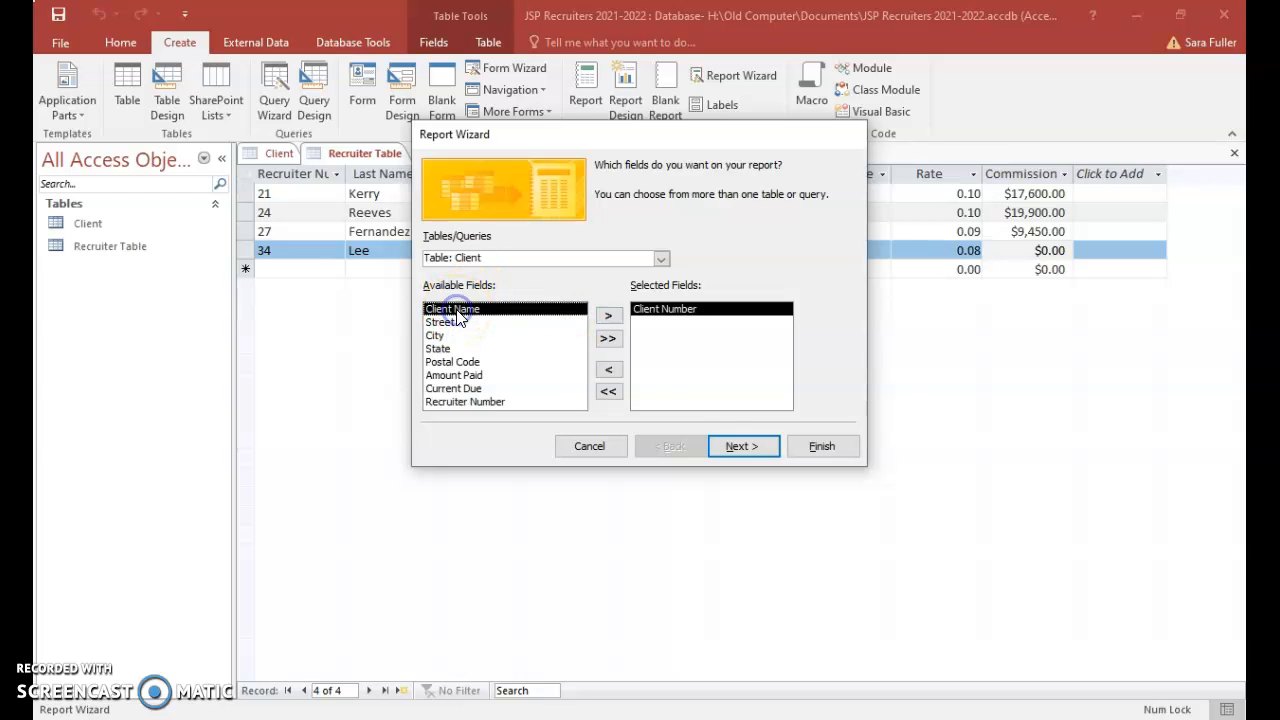
double_click(457, 313)
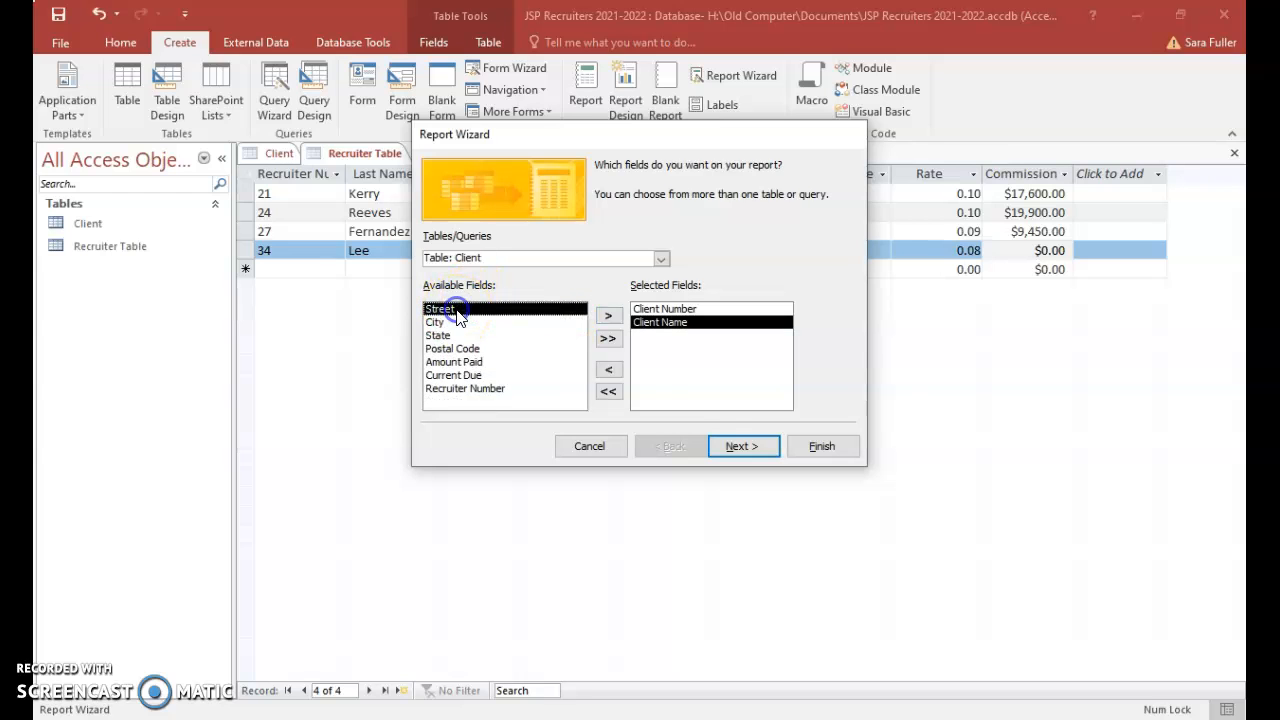
left_click(466, 364)
double_click(466, 364)
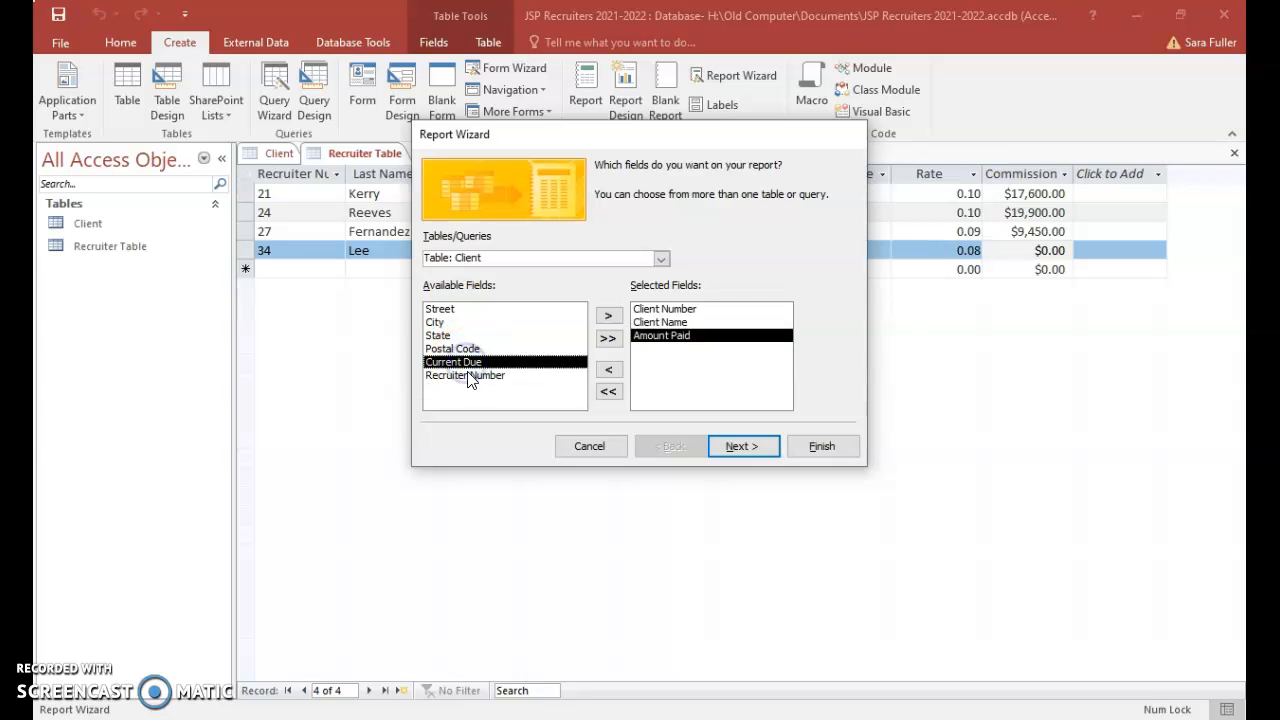
double_click(470, 363)
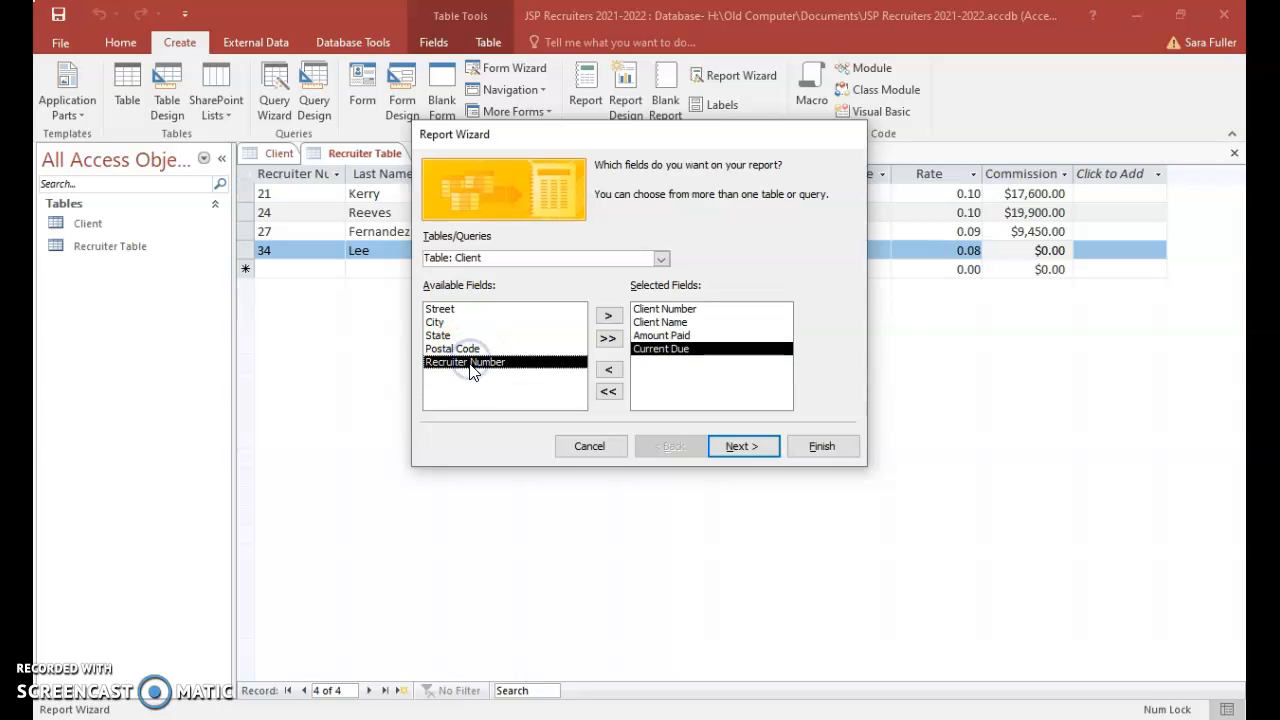
double_click(473, 363)
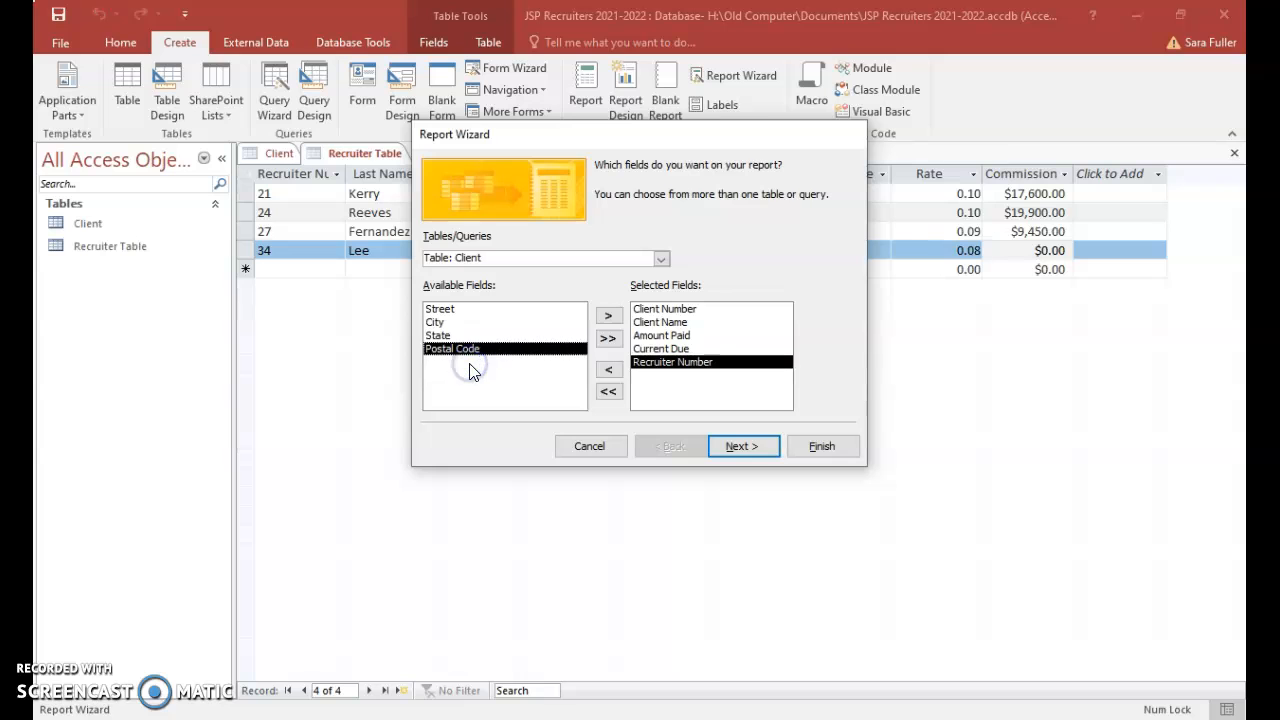
left_click(736, 448)
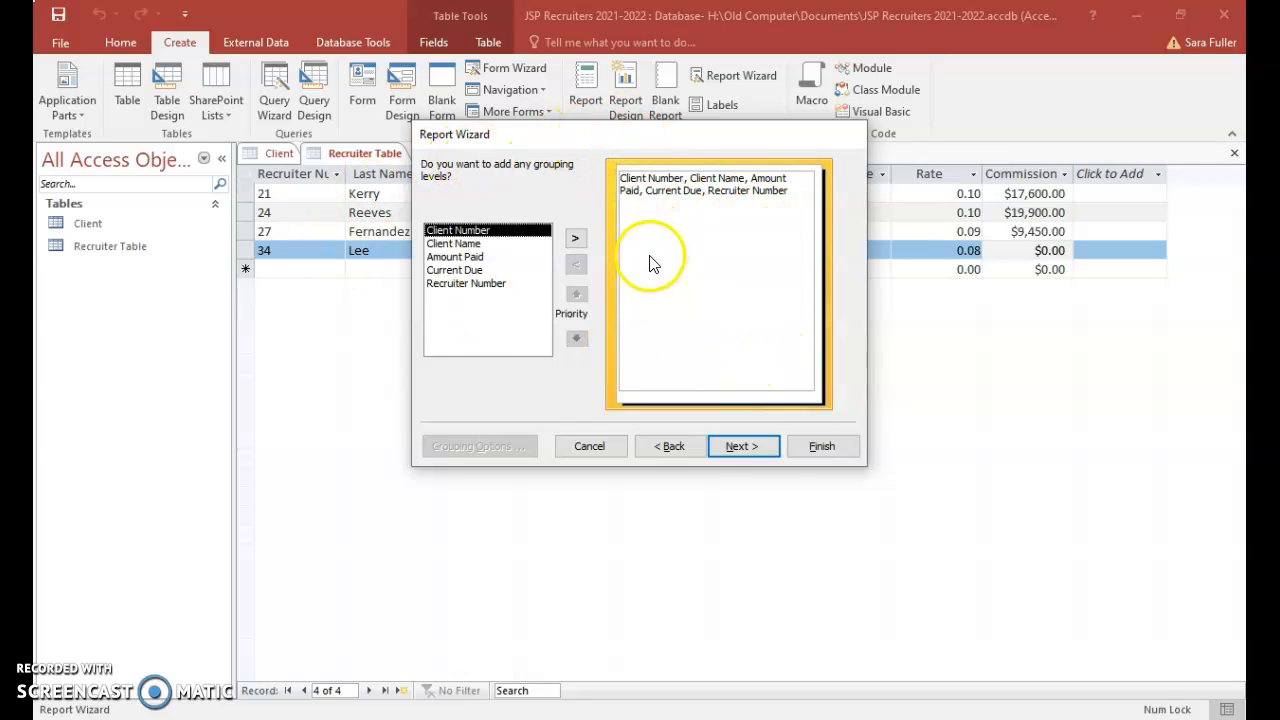
Step: Leave the report ungrouped, sort it ascending by Client Number, and accept the tabular portrait layout
left_click(727, 451)
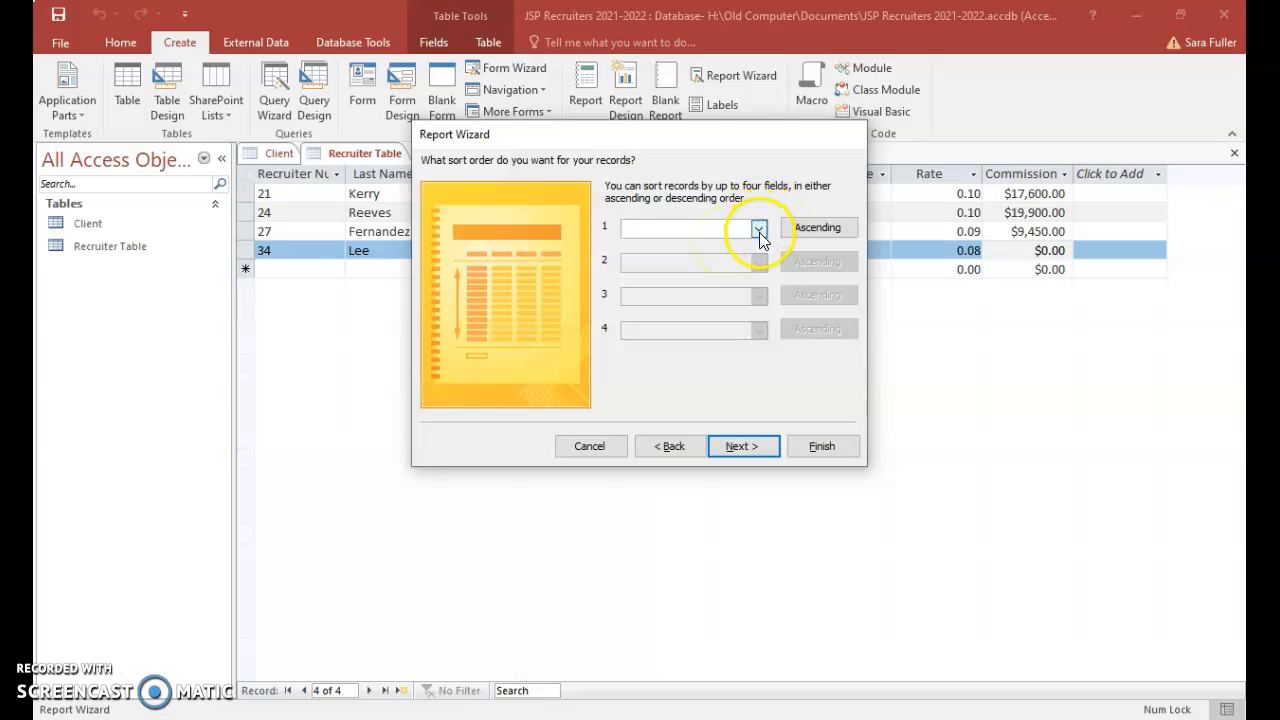
left_click(759, 229)
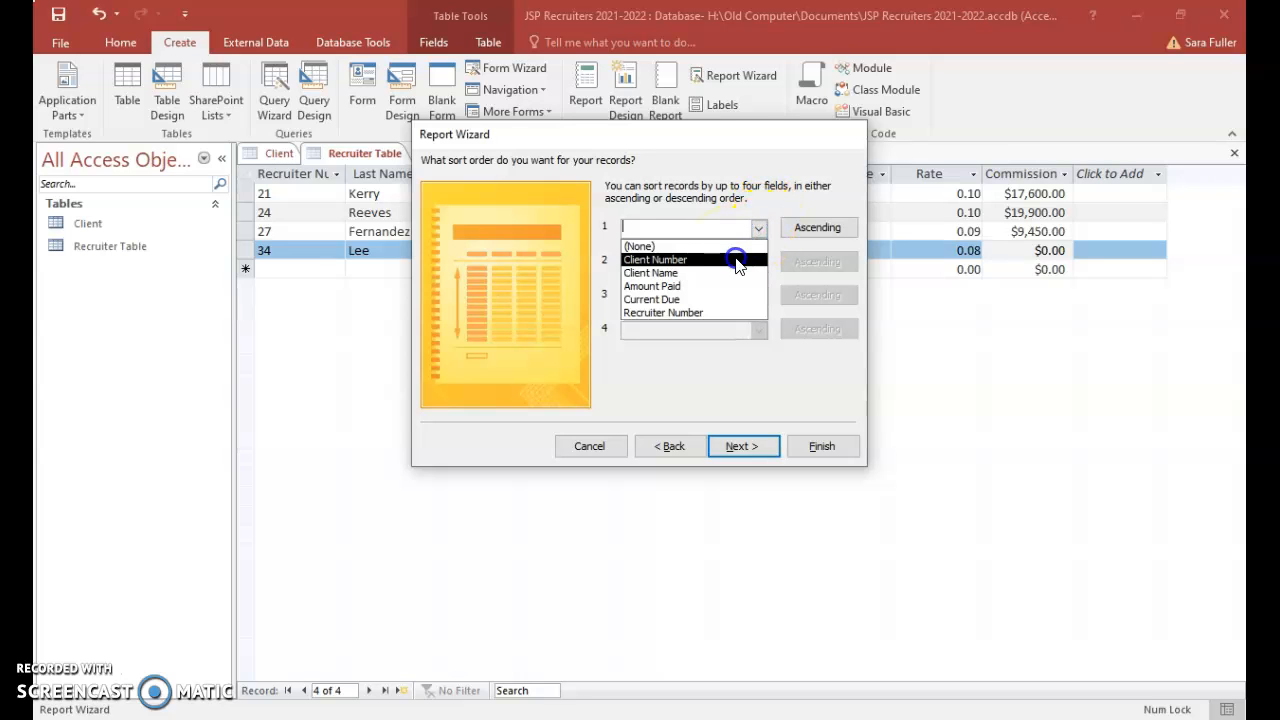
left_click(736, 260)
left_click(766, 447)
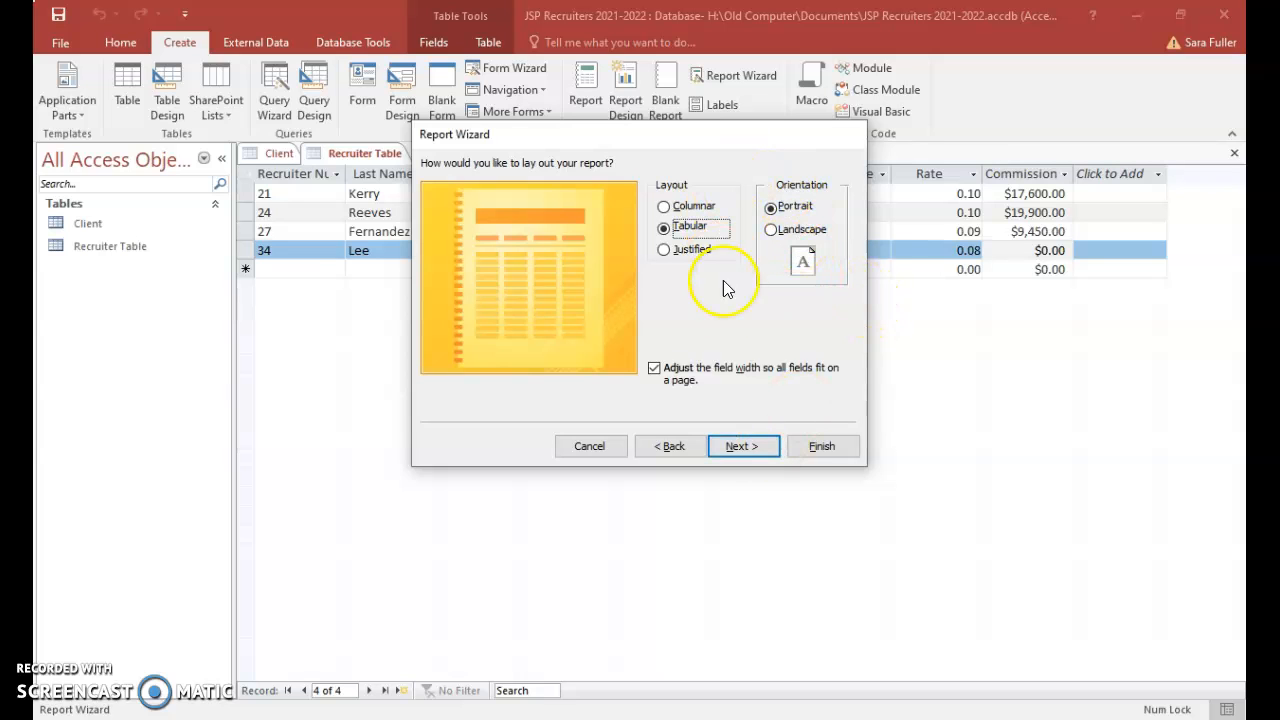
left_click(757, 449)
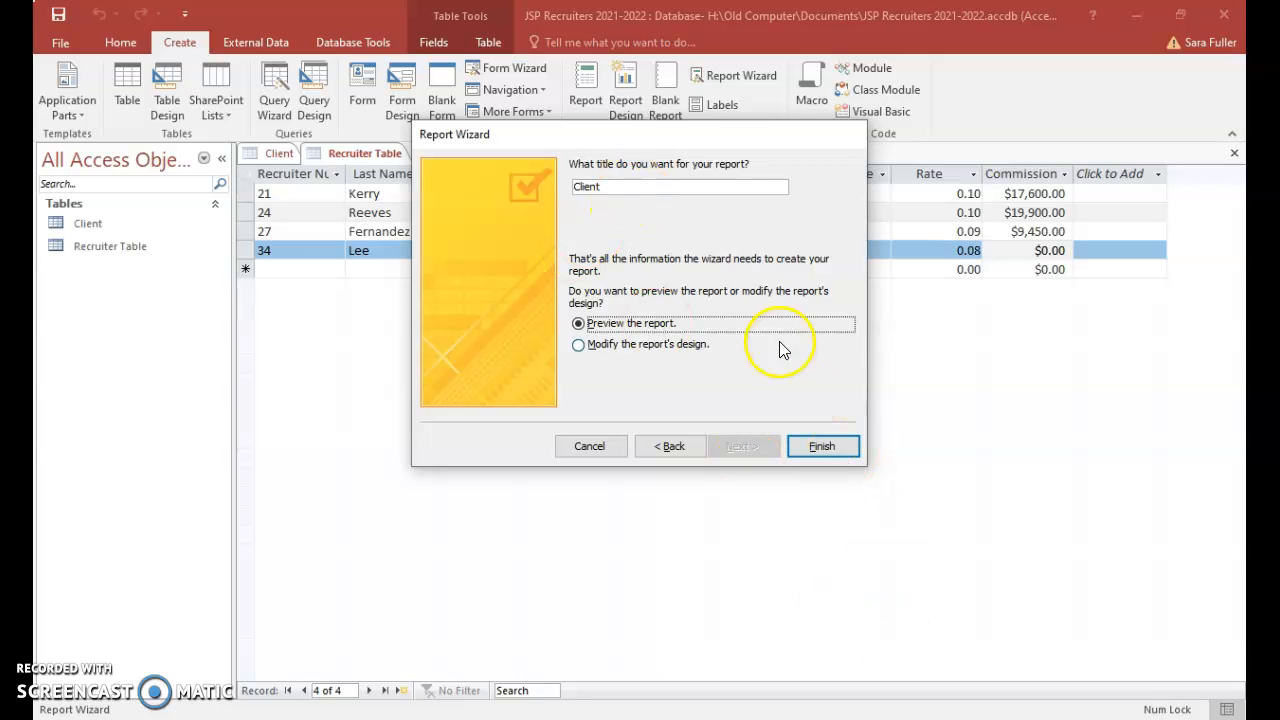
Step: Title the report Client Financial Report and generate it, closing its preview and the leftover Field List
left_click(670, 190)
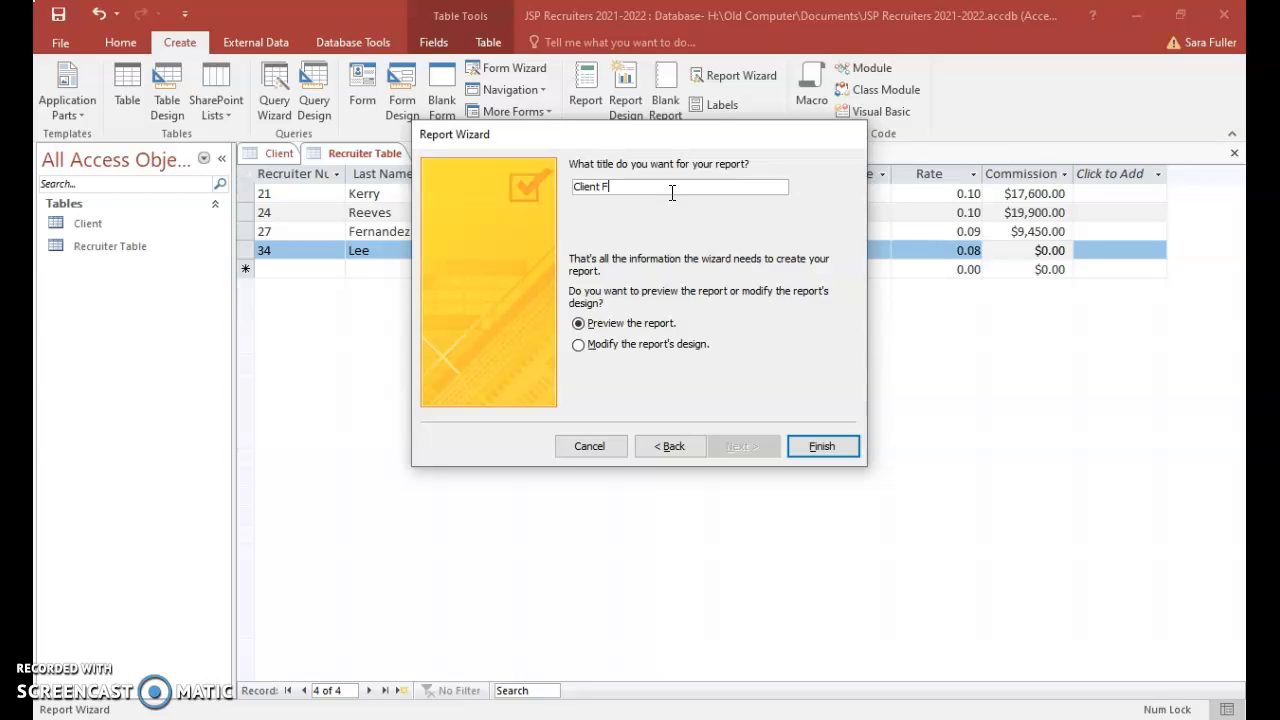
type("Financial Report")
left_click(836, 452)
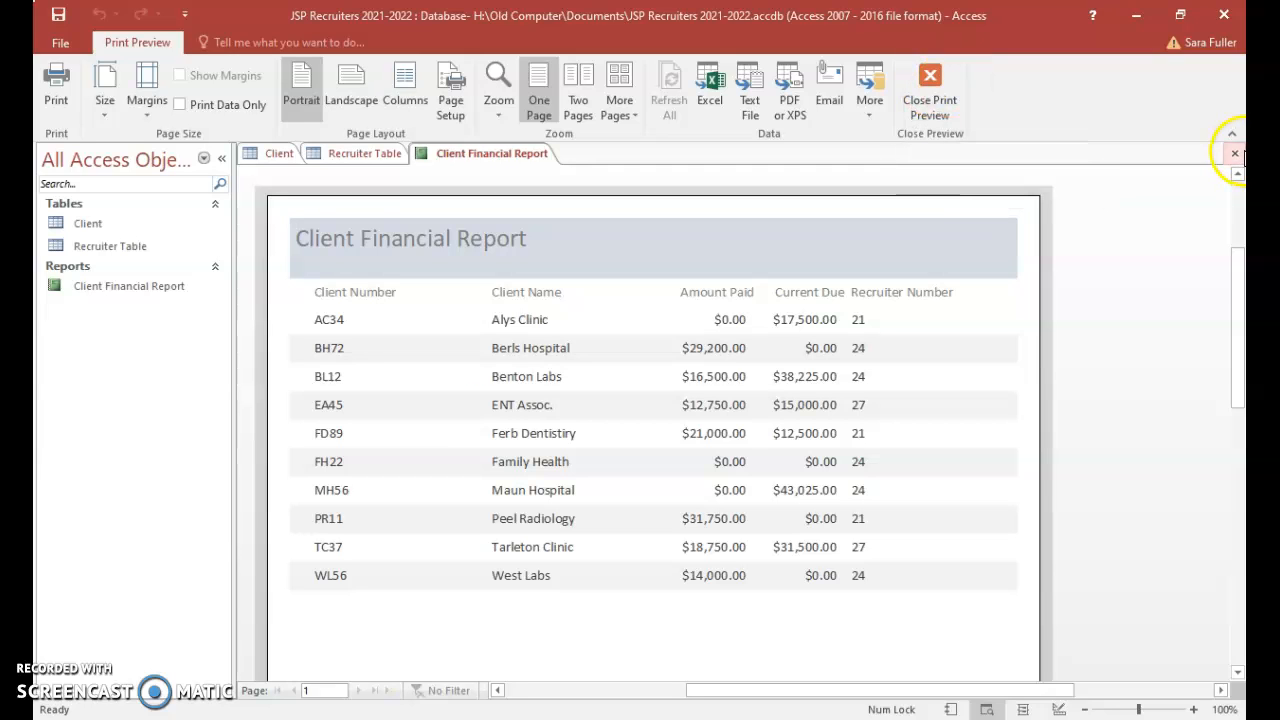
left_click(1235, 153)
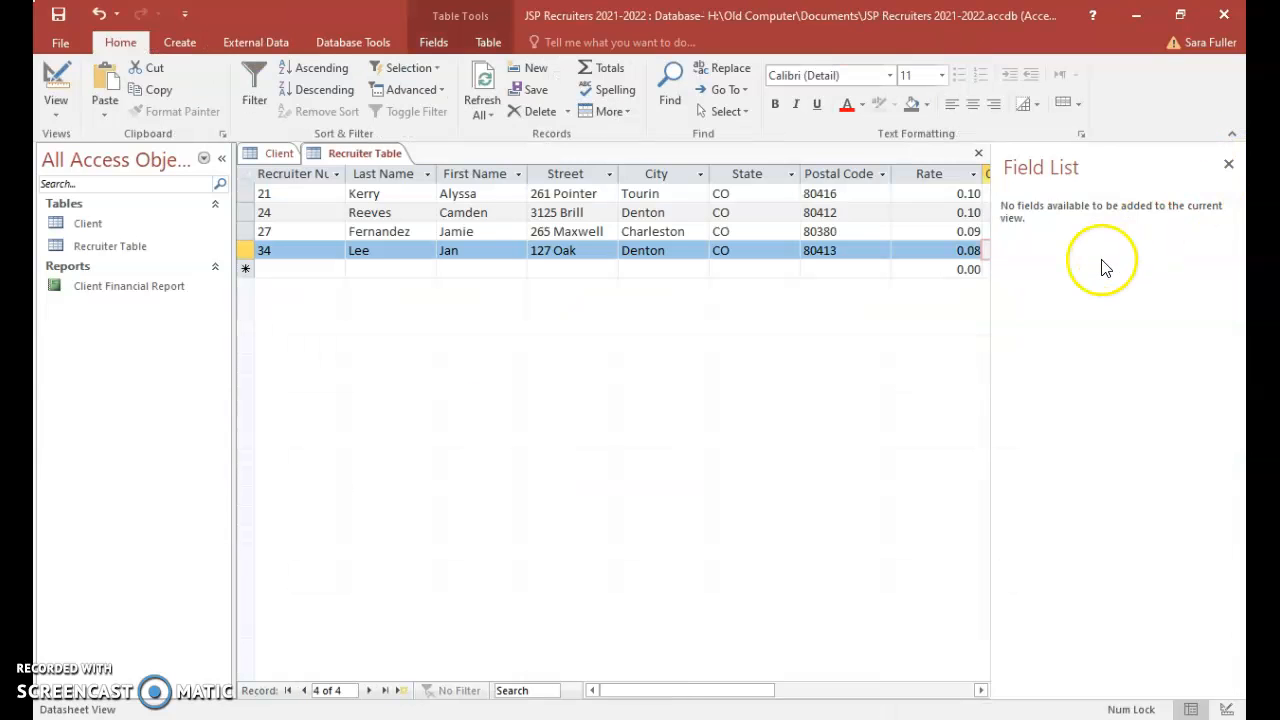
left_click(1228, 164)
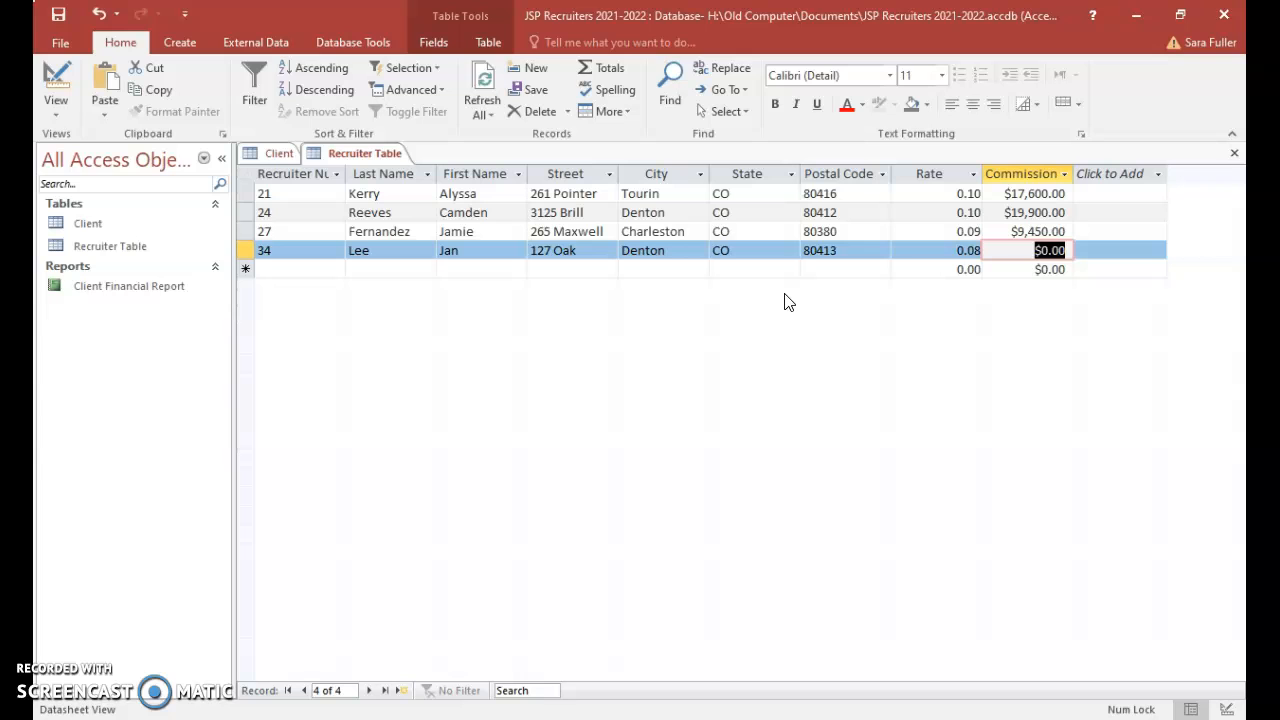
Step: Start another report with the Report Wizard, using Recruiter Table as its source
left_click(187, 42)
left_click(769, 82)
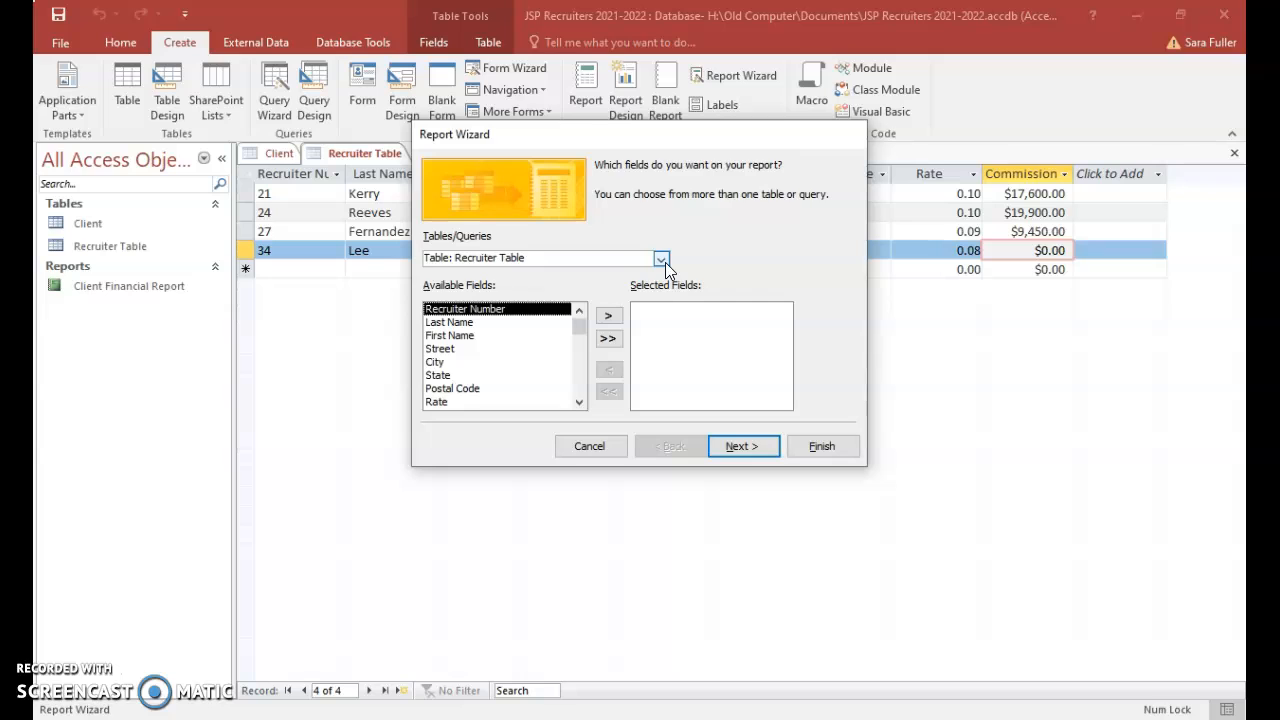
left_click(661, 259)
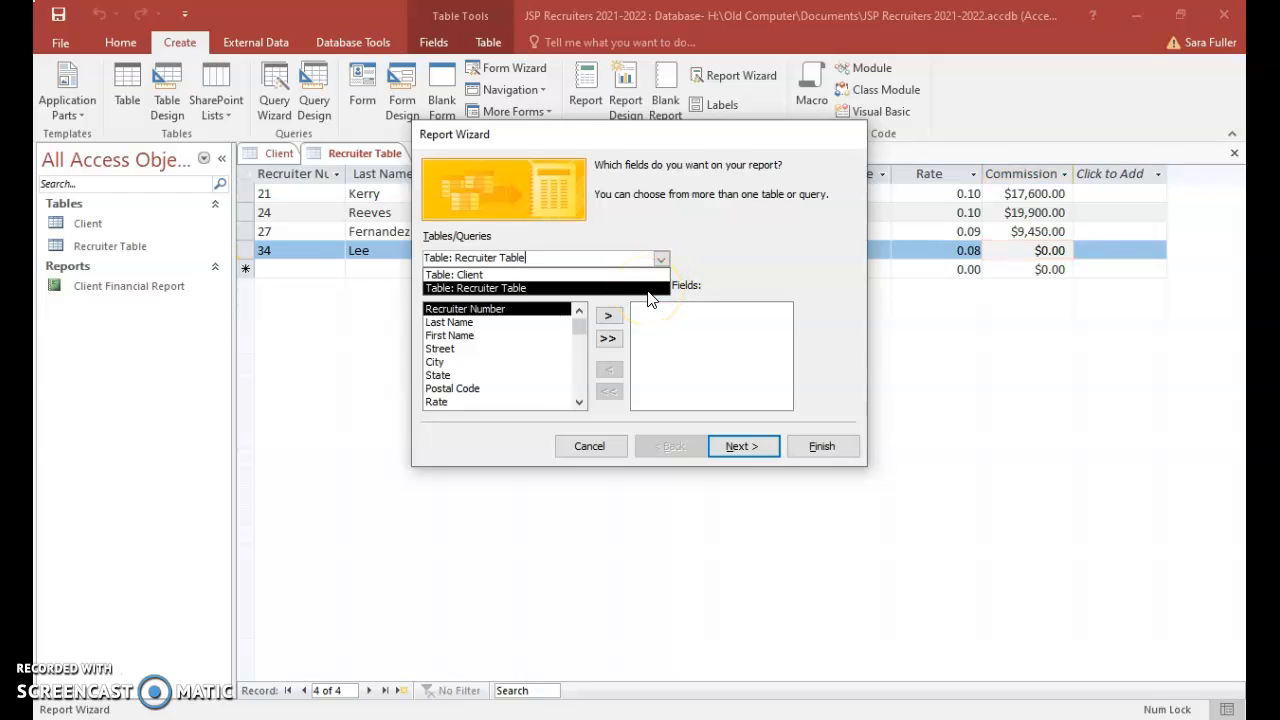
left_click(647, 289)
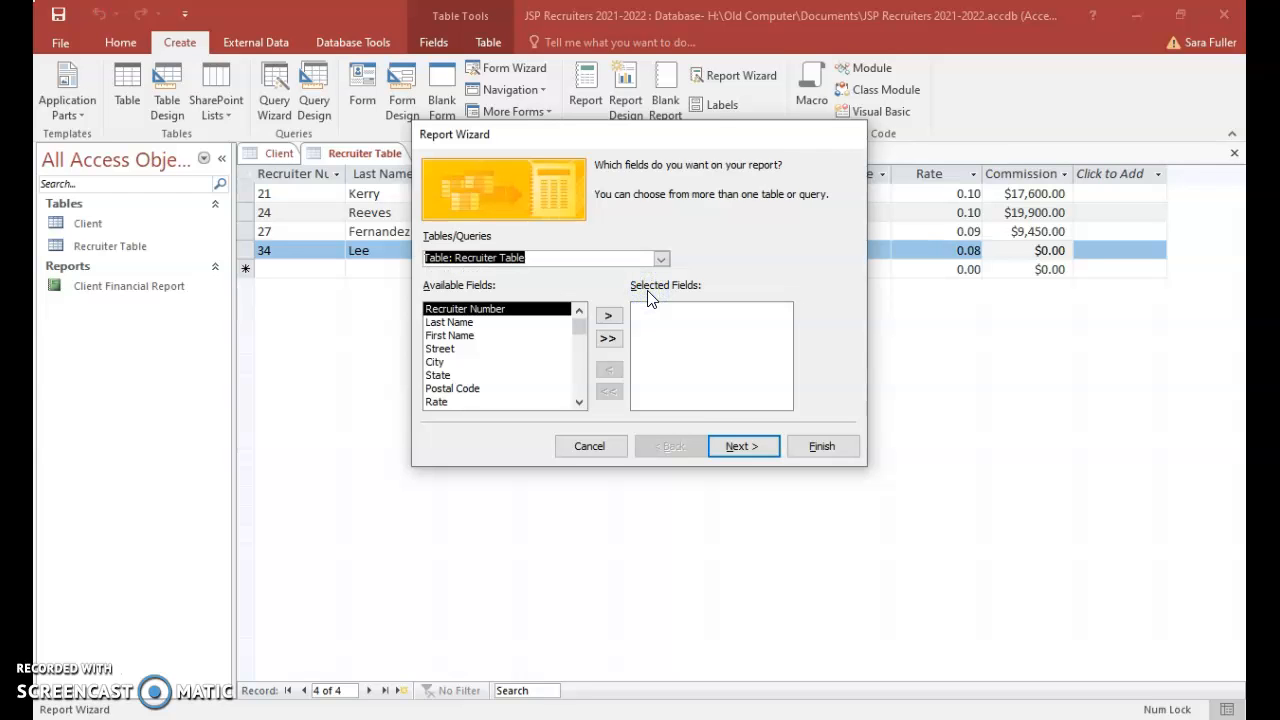
Step: Add the Recruiter Number, Last Name, First Name, Street, City, State and Postal Code fields to the report
double_click(538, 309)
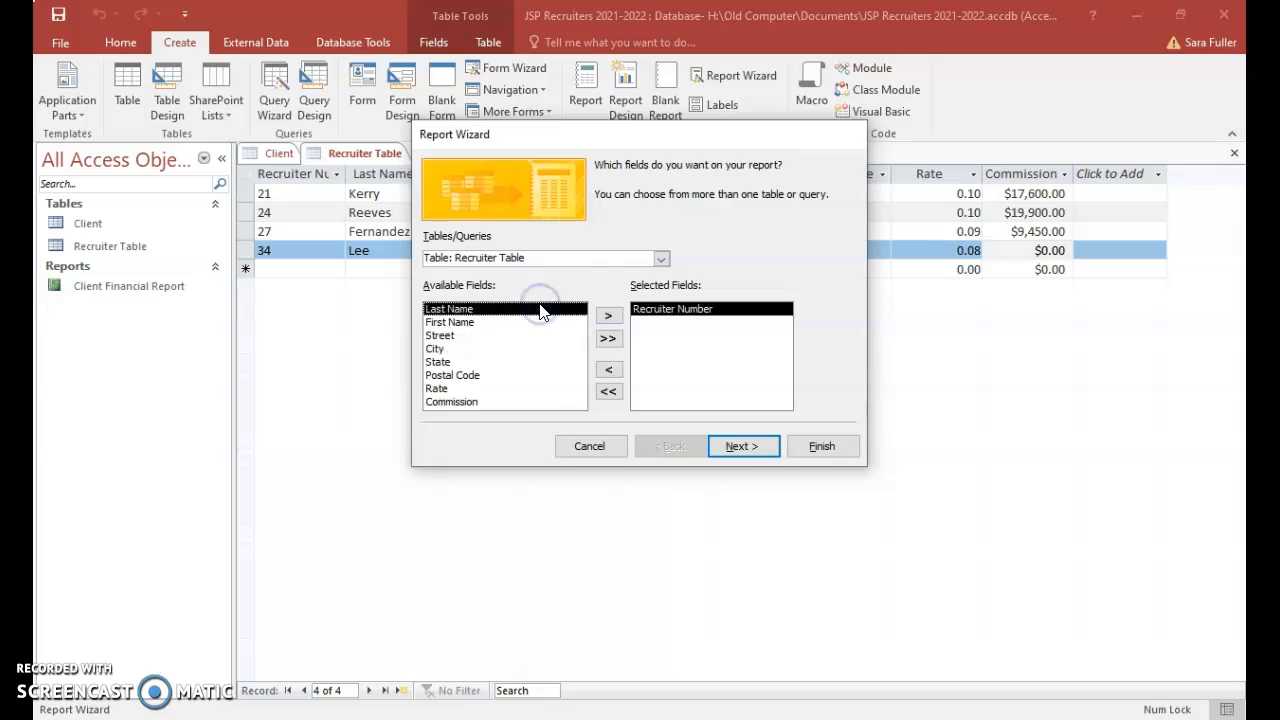
double_click(538, 309)
double_click(538, 309)
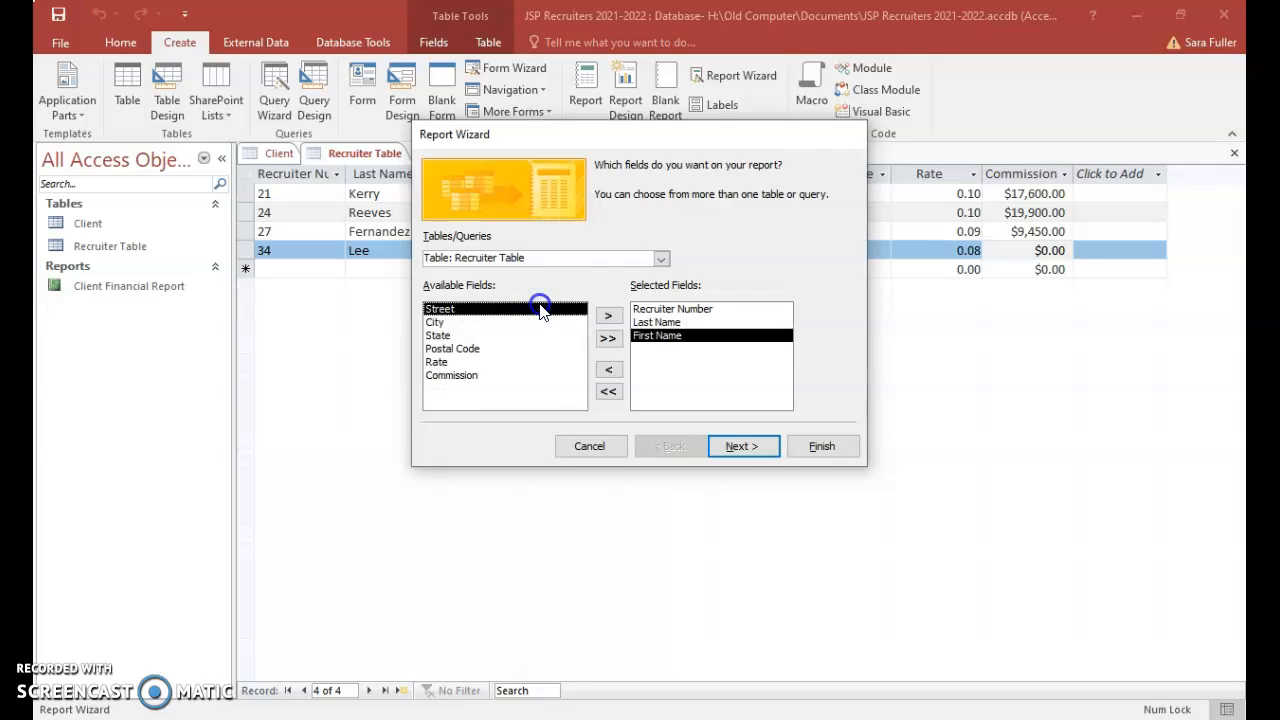
double_click(538, 309)
double_click(538, 309)
double_click(540, 310)
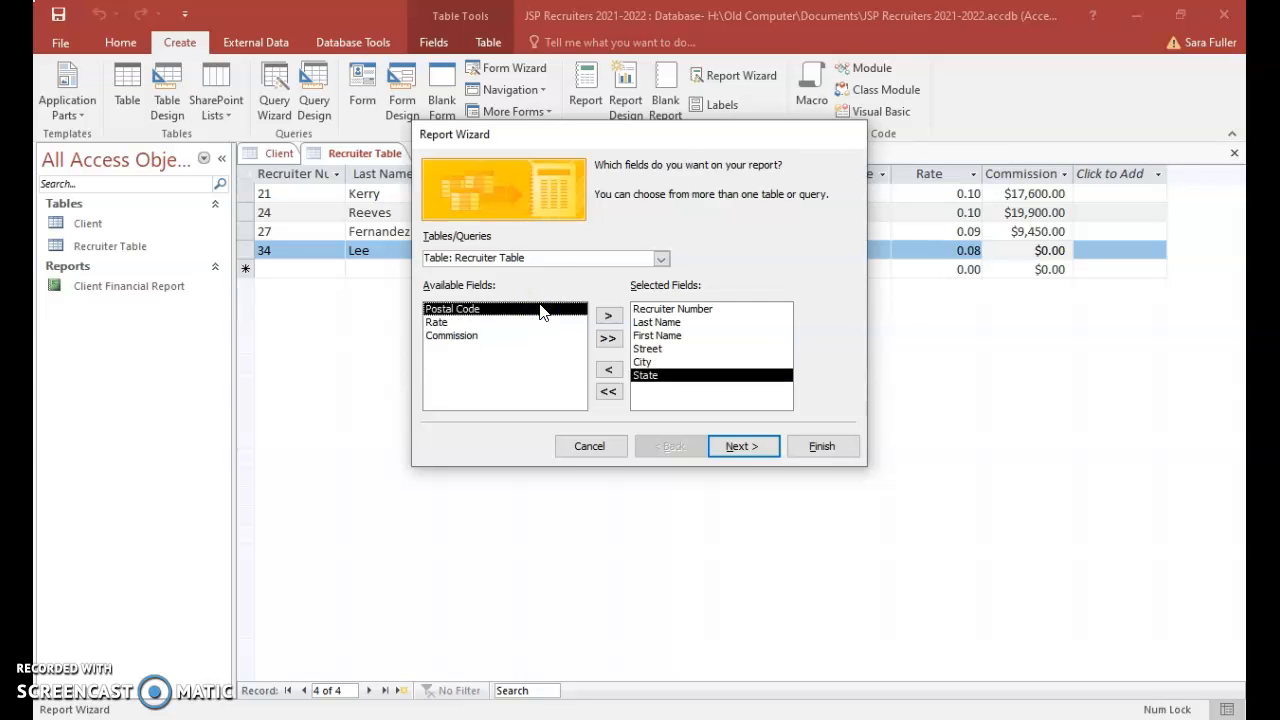
double_click(540, 310)
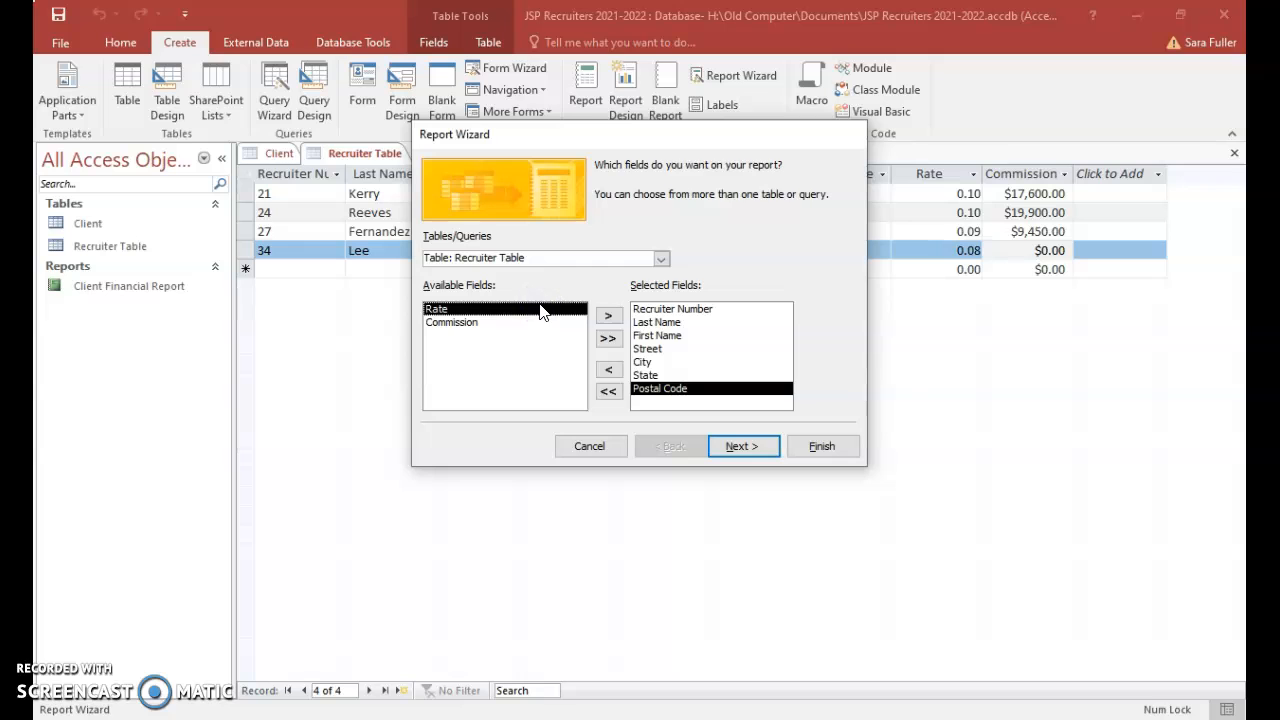
left_click(750, 449)
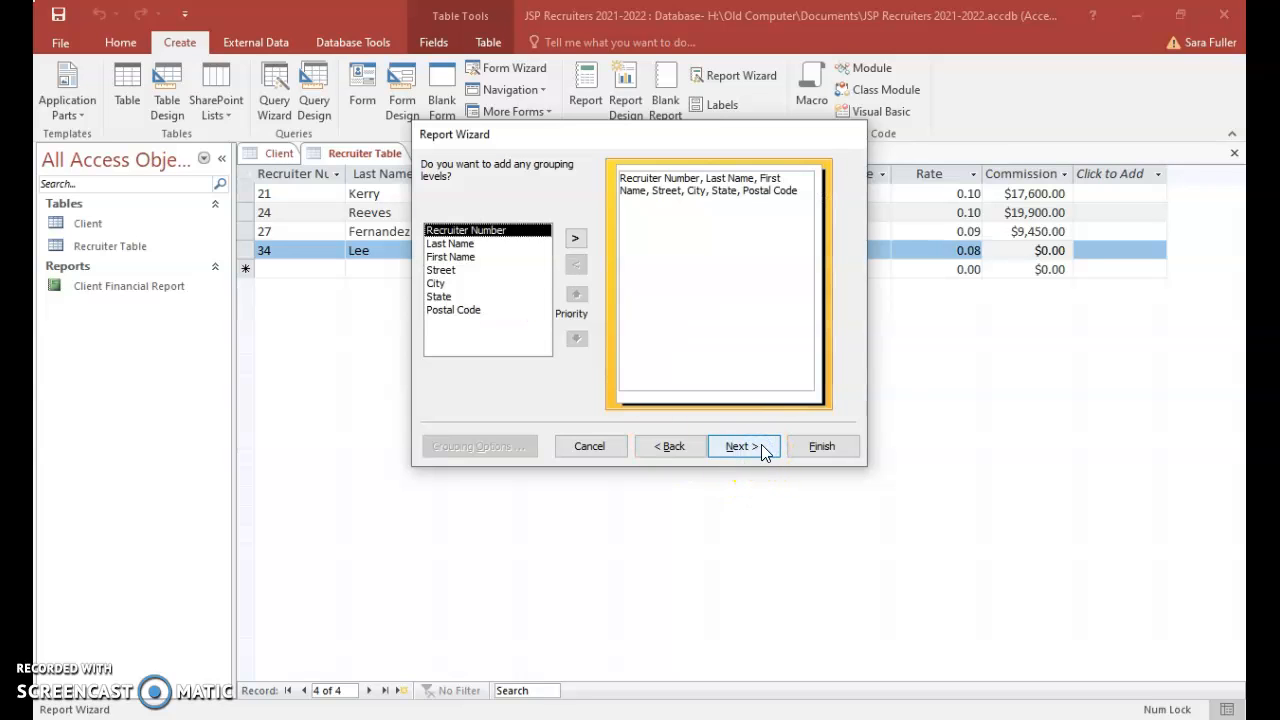
Step: Leave the recruiter report ungrouped, sort it ascending by Recruiter Number, and accept the tabular portrait layout
left_click(762, 450)
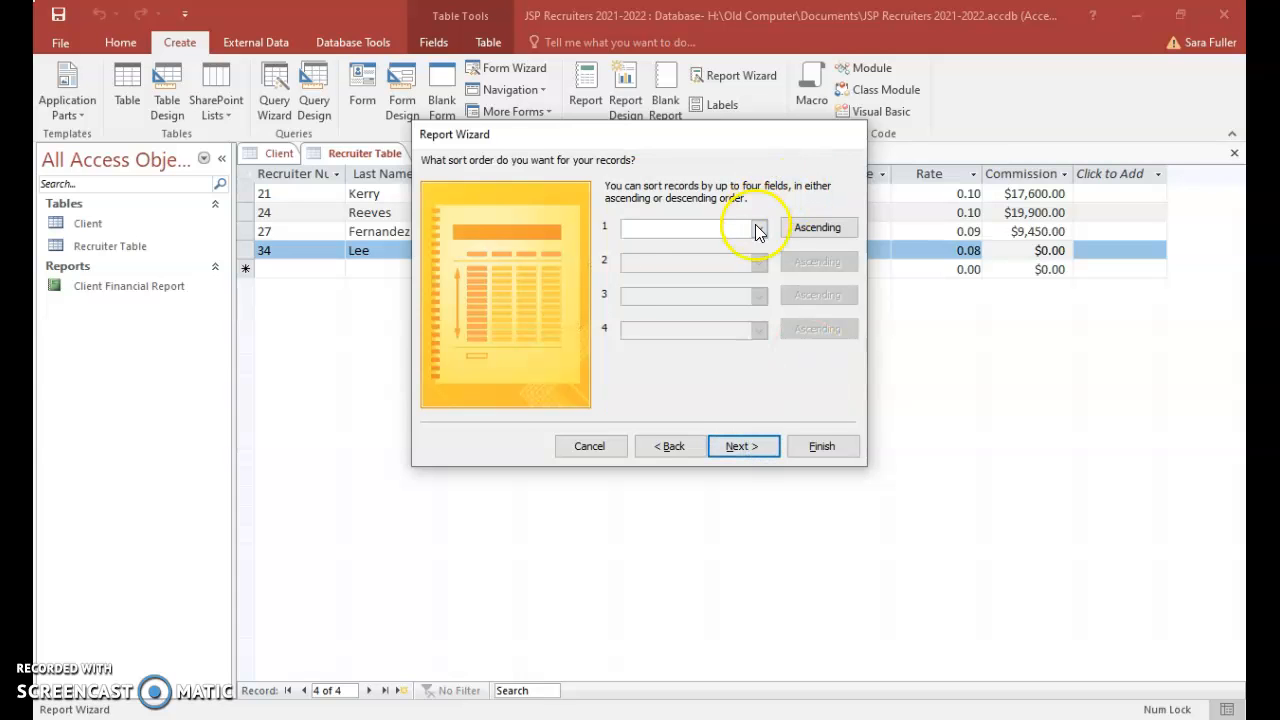
left_click(759, 229)
left_click(718, 257)
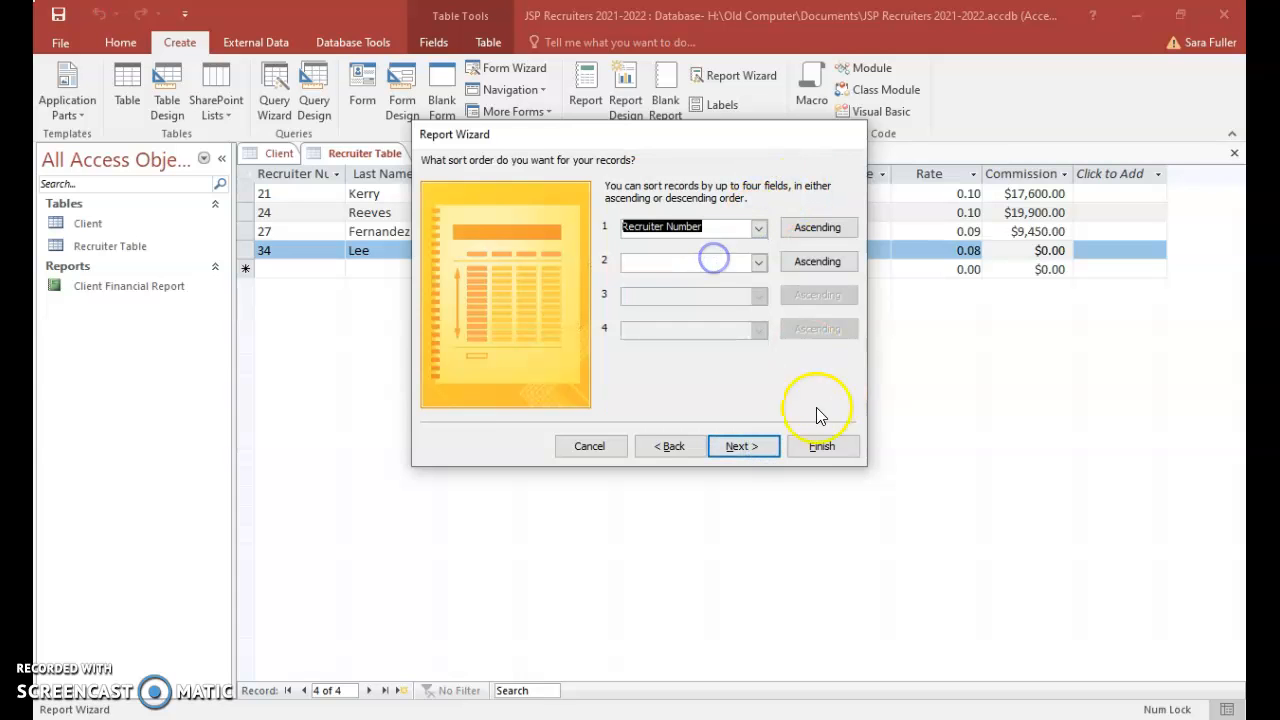
left_click(759, 451)
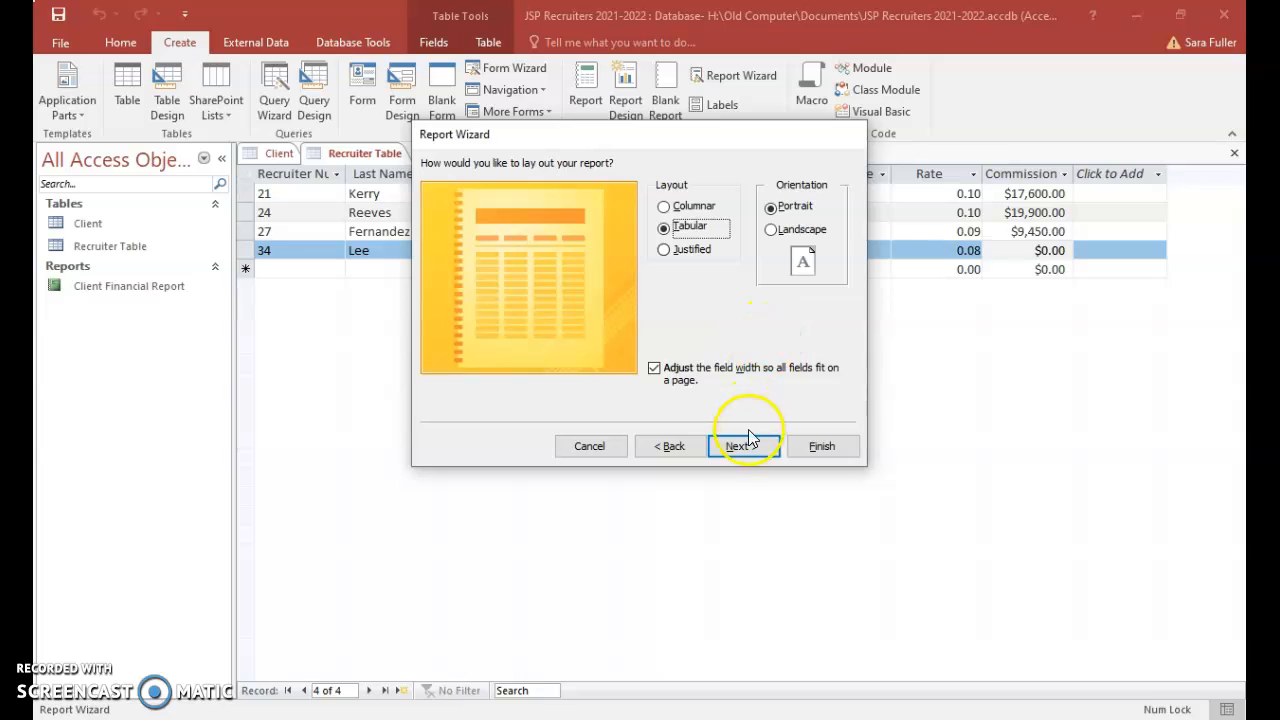
left_click(745, 443)
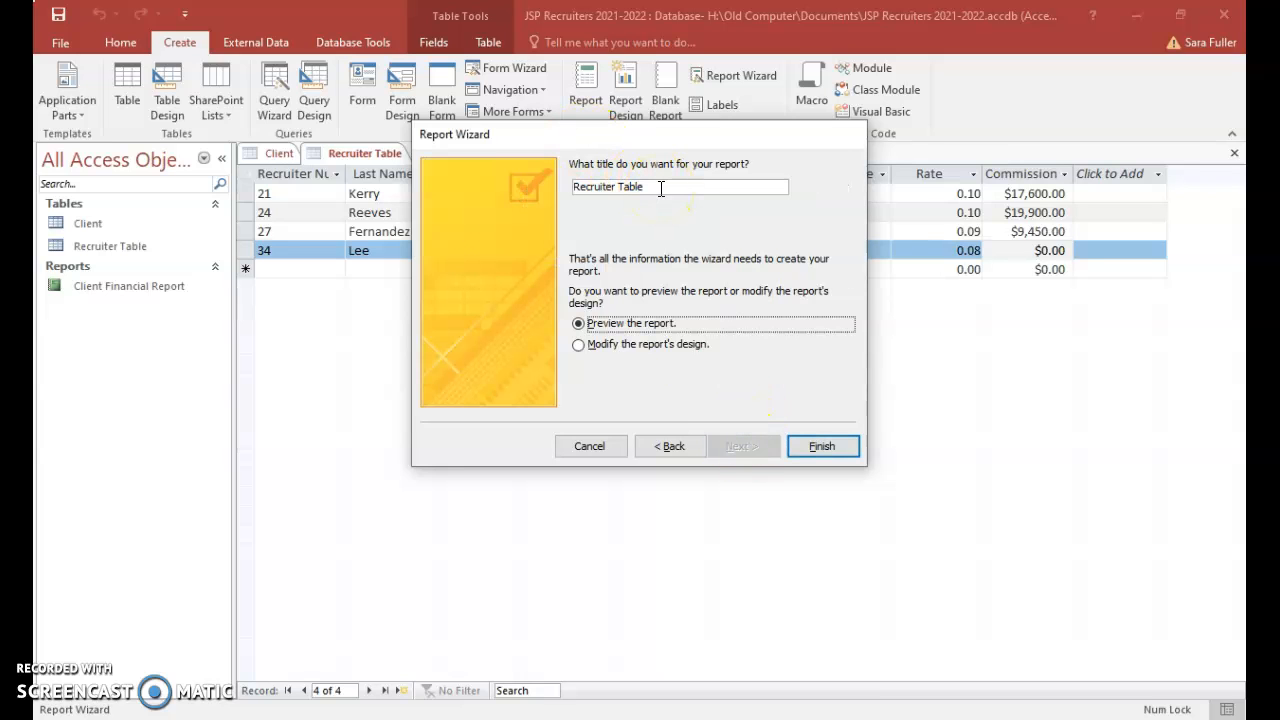
Step: Title the report Recruiter Address Report, generate it, and leave its print preview for Design View
left_click_drag(660, 188, 618, 188)
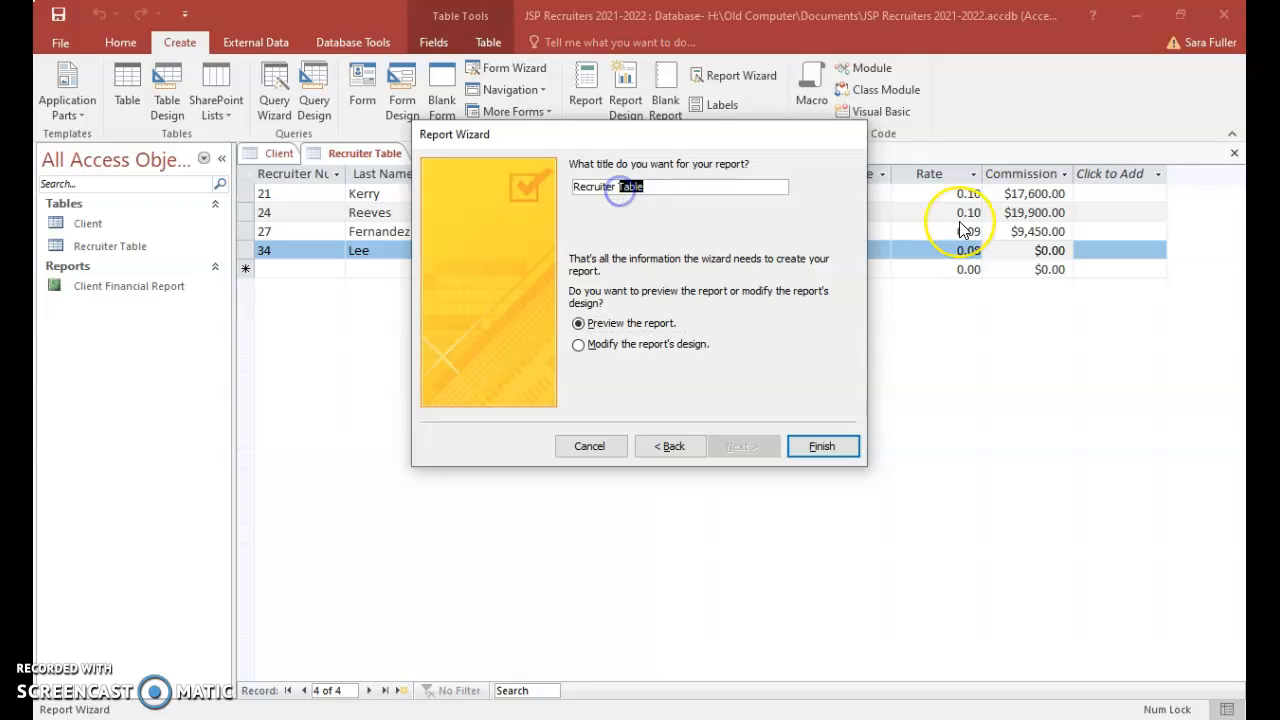
type("Address Report")
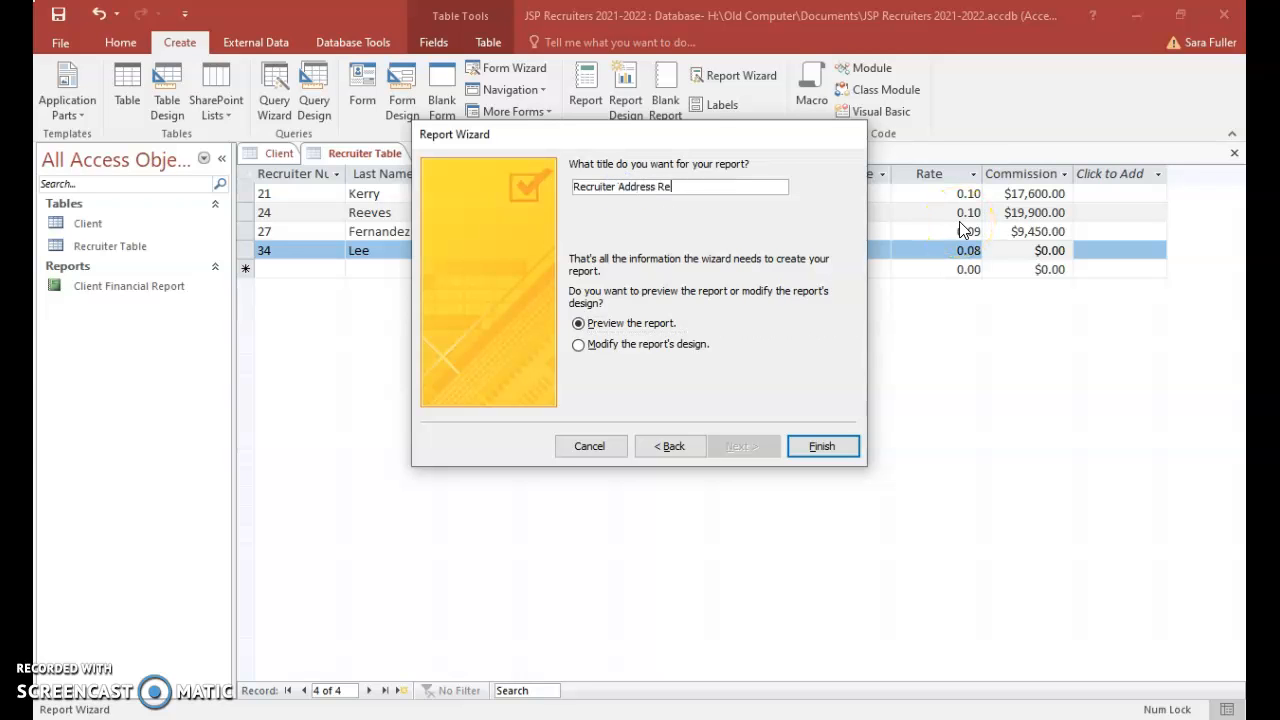
left_click(830, 451)
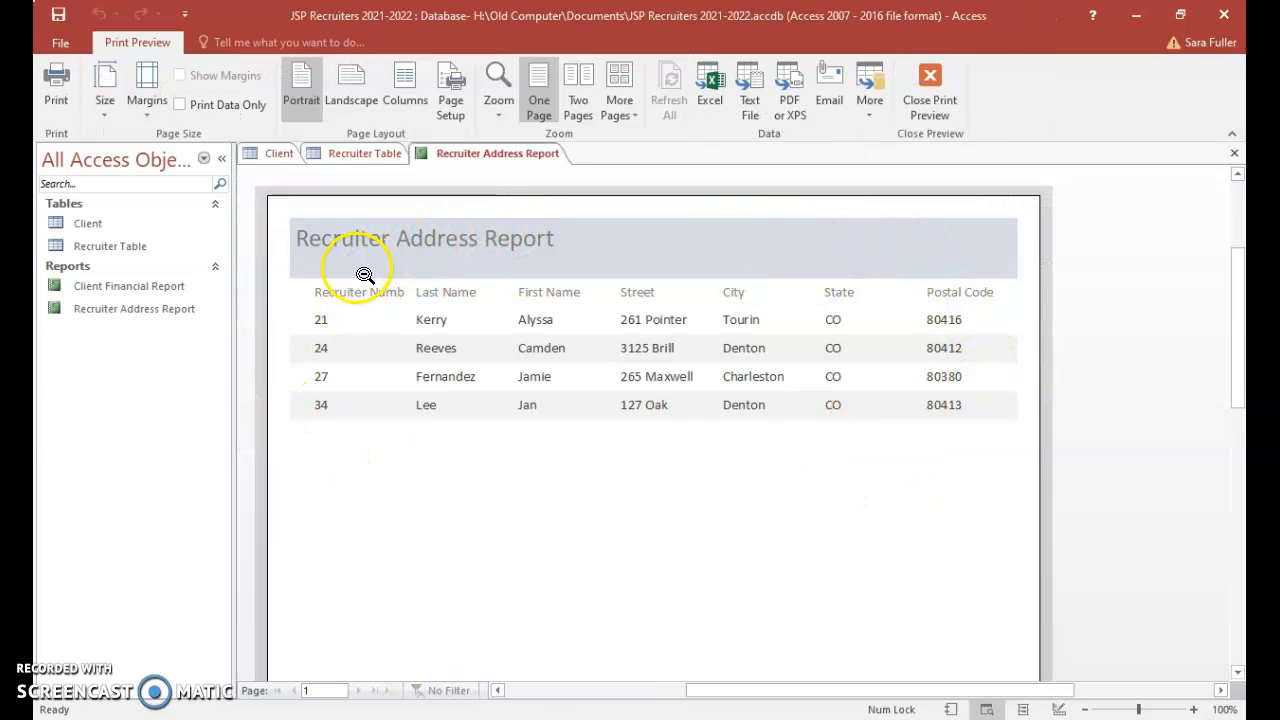
left_click(933, 89)
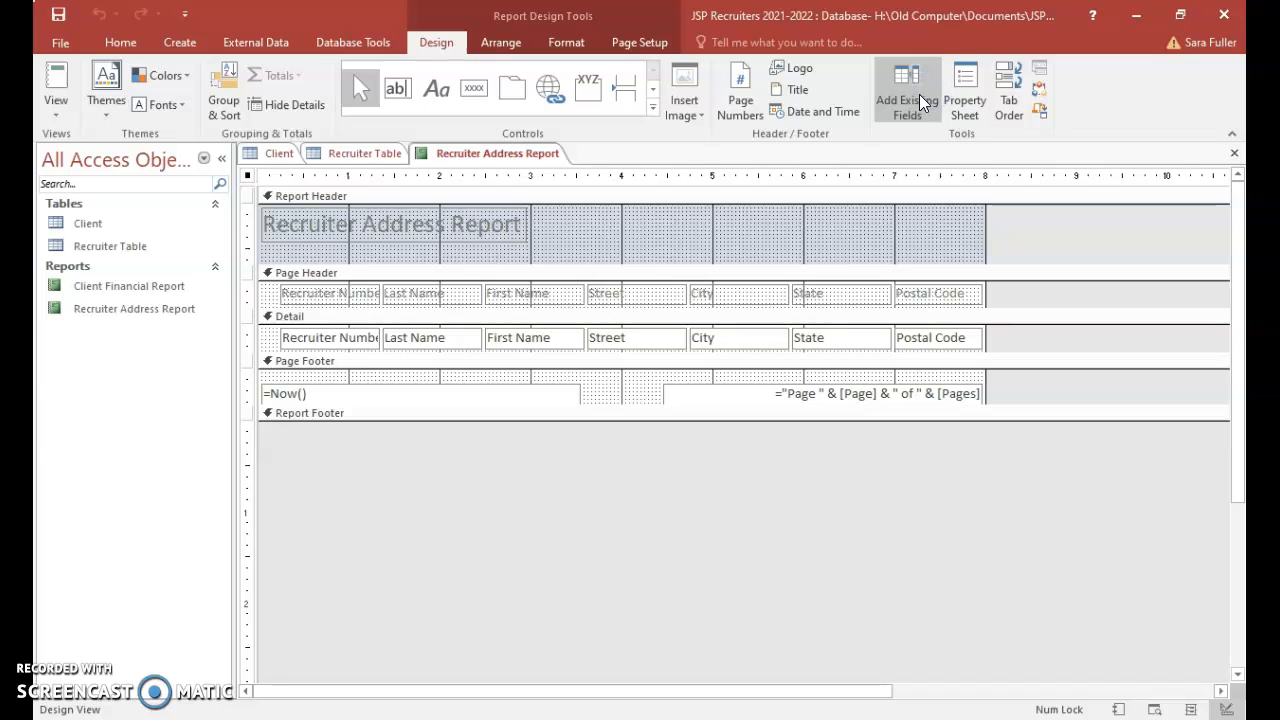
Step: Close the Recruiter Address Report and create a split form based on Recruiter Table
left_click(1234, 152)
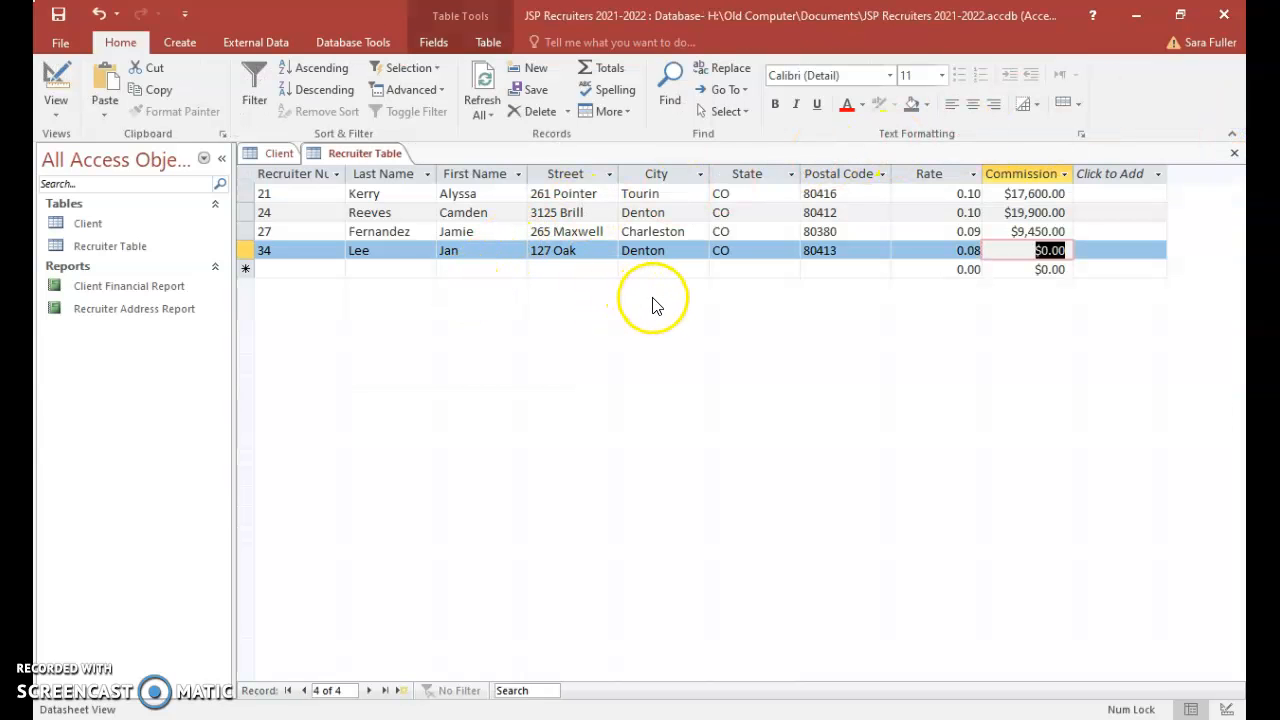
left_click(184, 38)
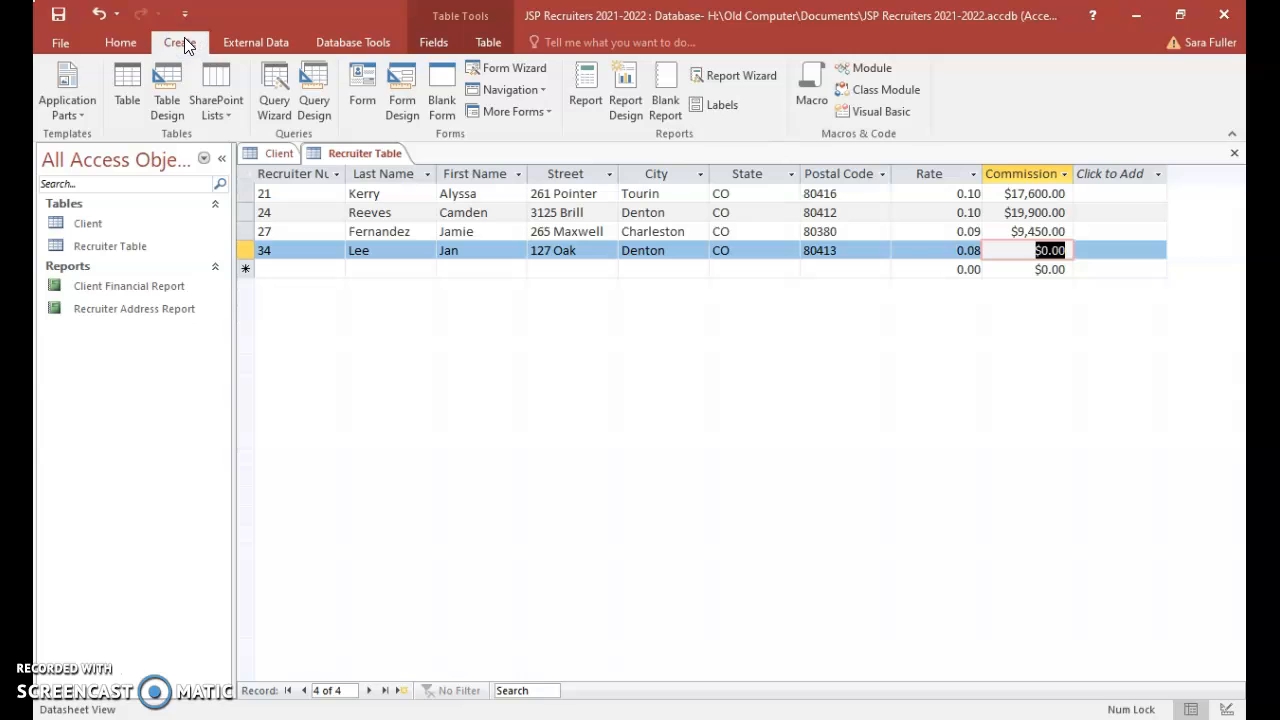
left_click(549, 113)
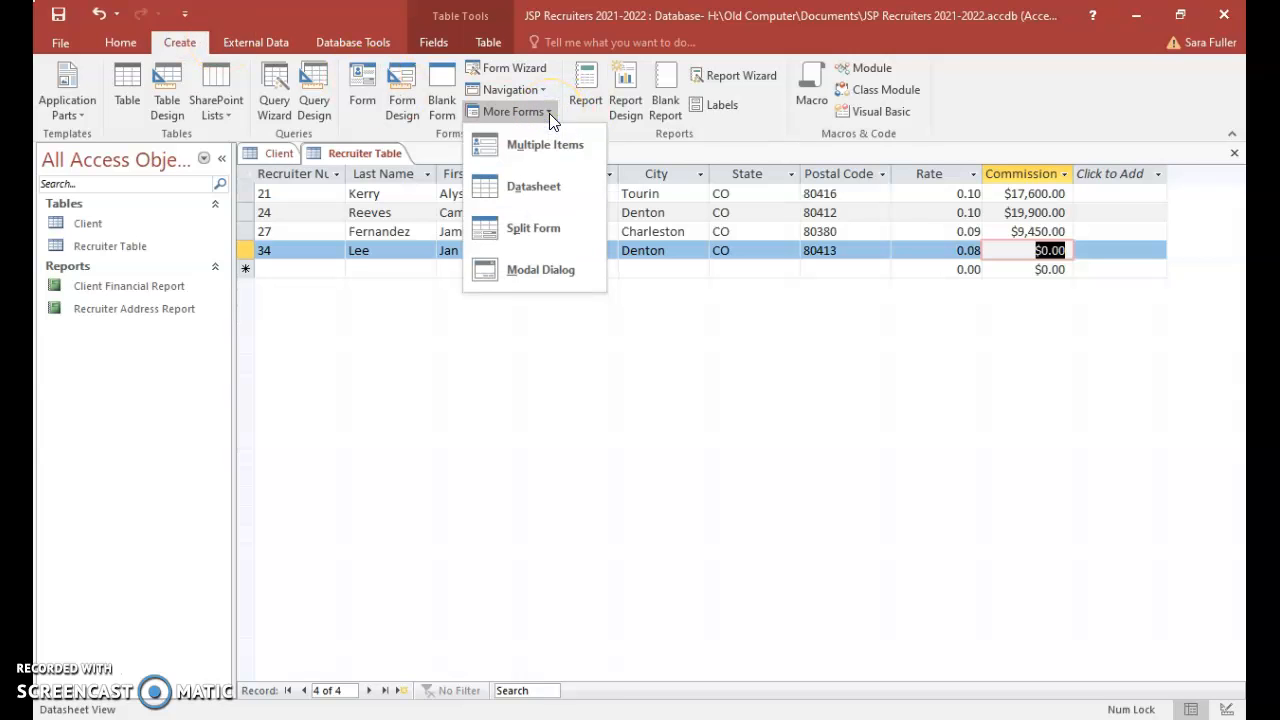
left_click(516, 234)
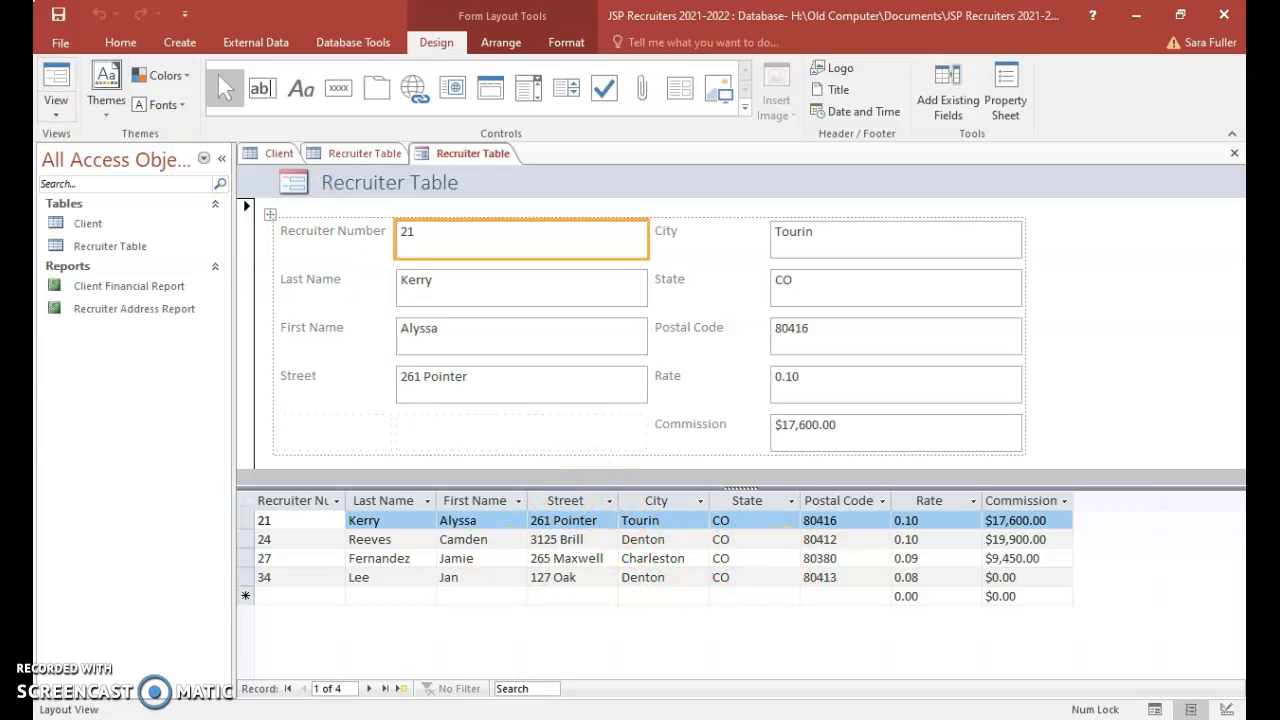
Step: Save the new split form under the name Recruiter Form
left_click(57, 14)
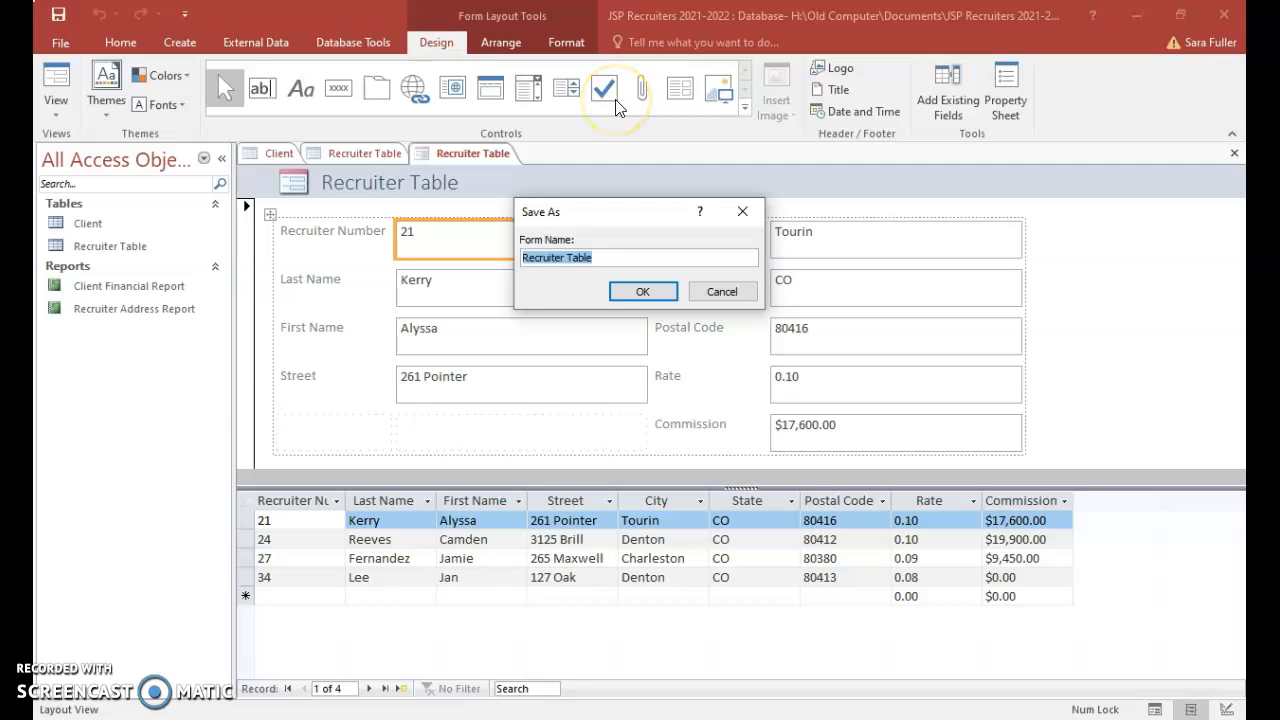
key("End")
key("BackSpace")
key("BackSpace")
key("BackSpace")
key("BackSpace")
key("BackSpace")
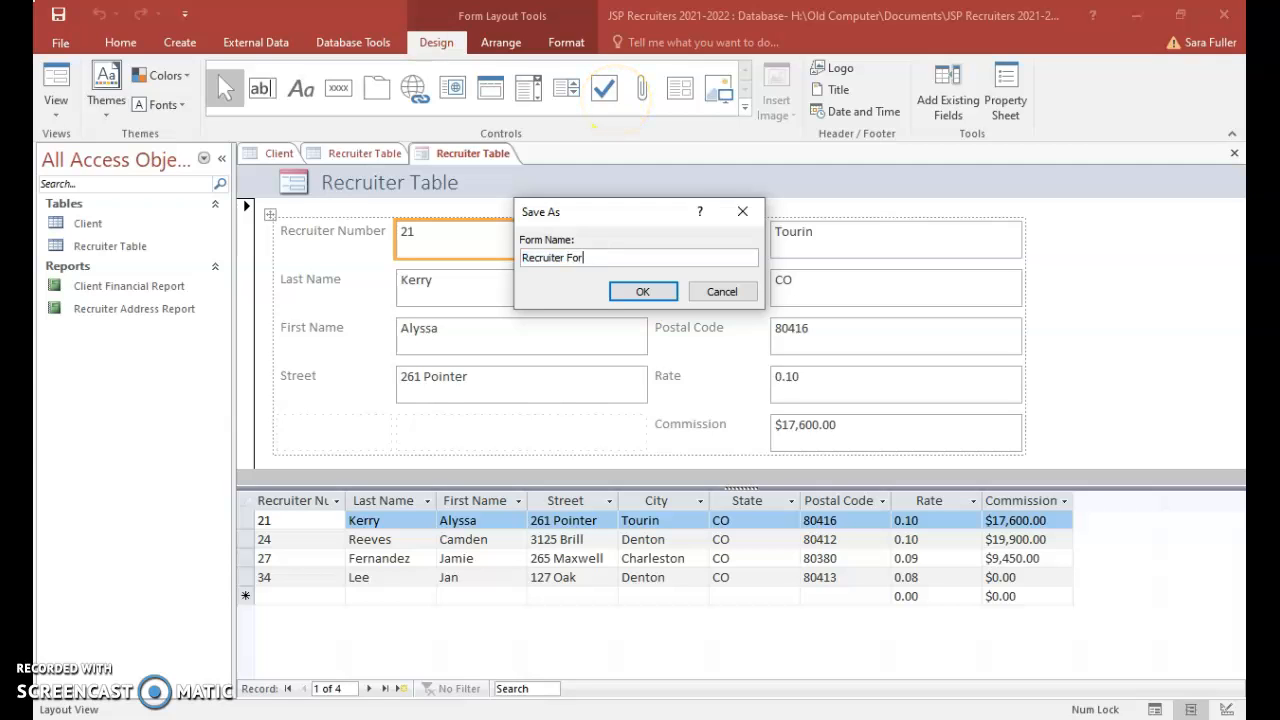
left_click(640, 293)
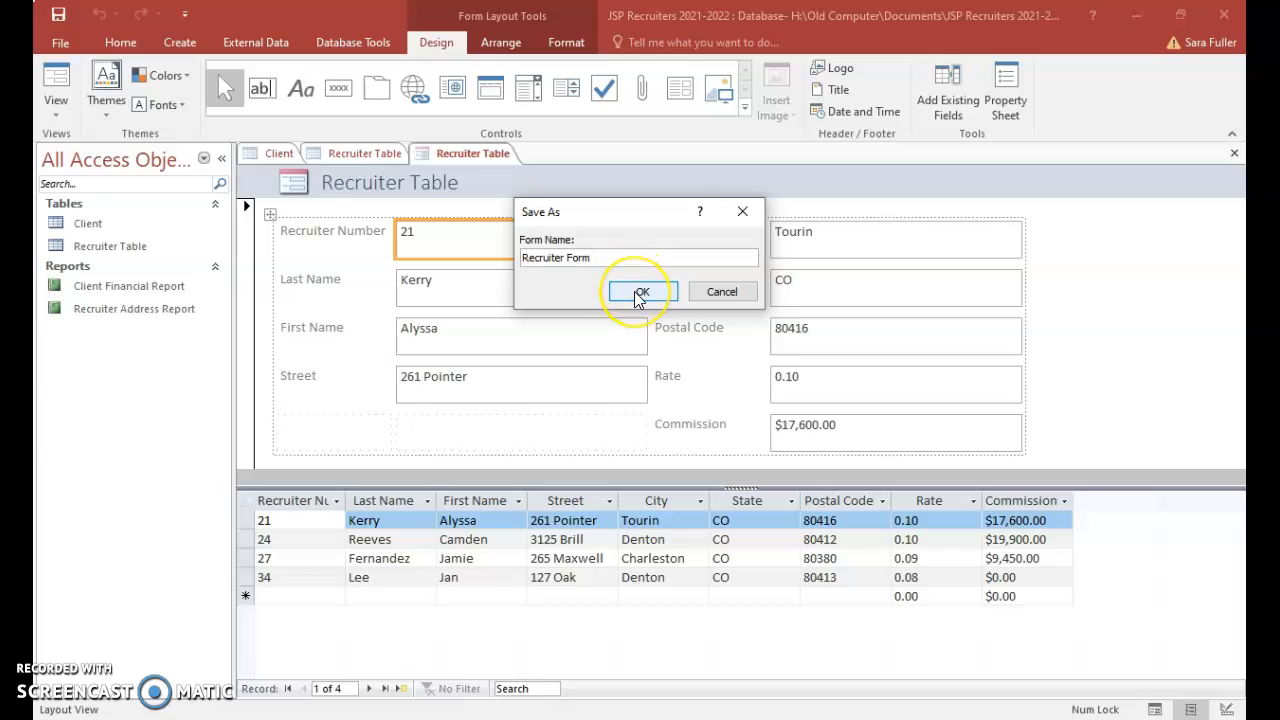